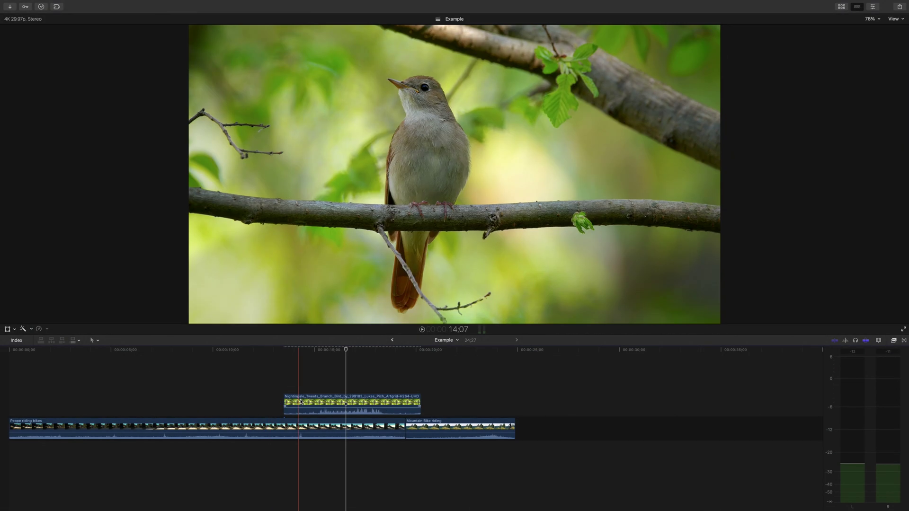
Replay the edit, overwrite the Nightingale clip into the storyline, then undo it.
key("shift+slash")
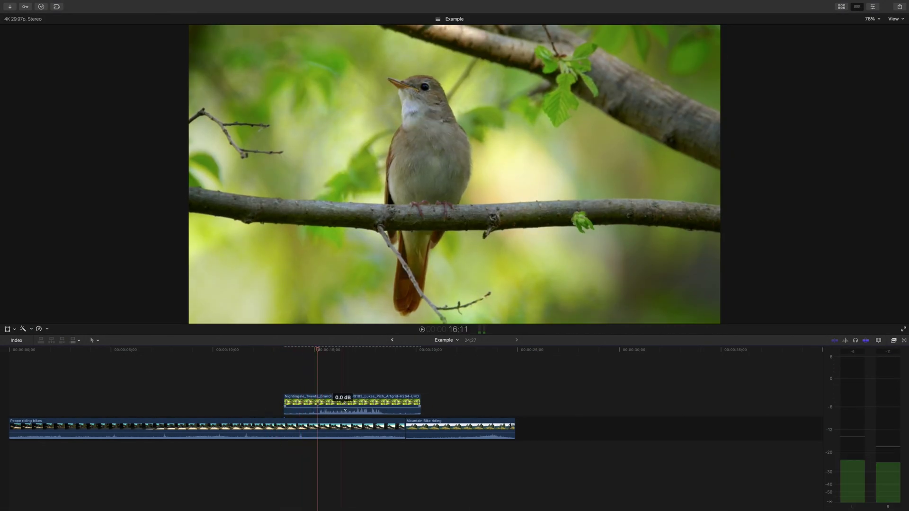
left_click(330, 400)
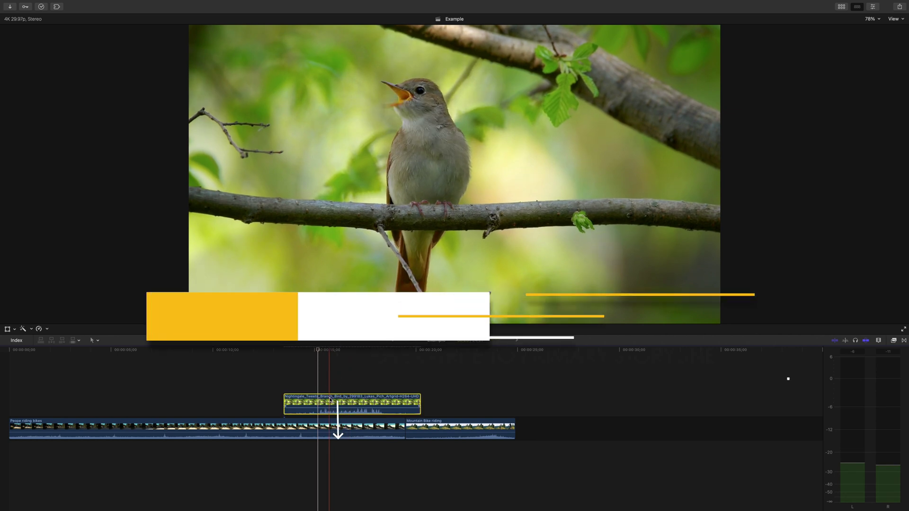
key("alt+super+Down")
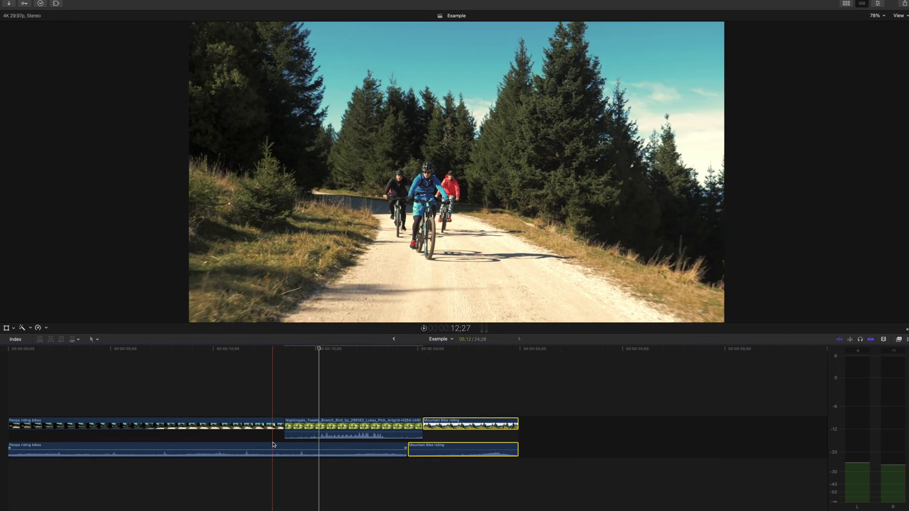
key("super+z")
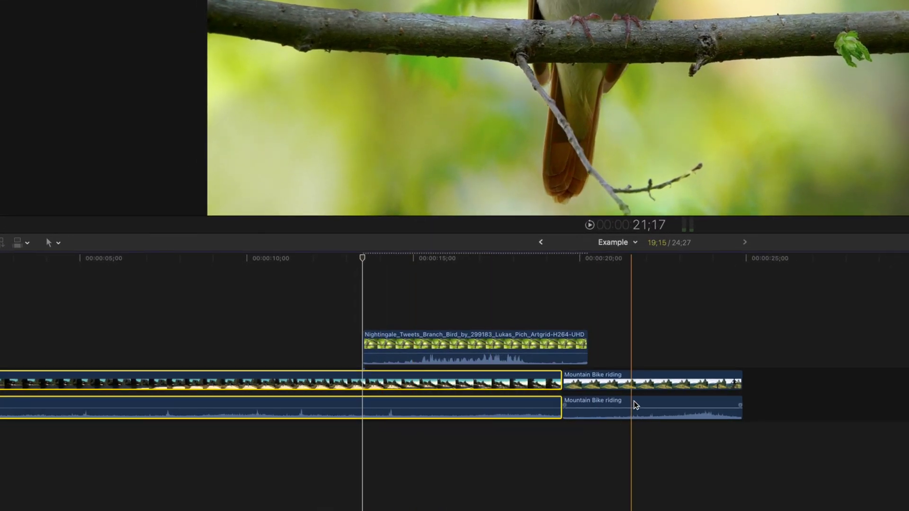
Drag the Mountain Bike riding clip out below the storyline and back to its end.
left_click(632, 396)
left_click_drag(637, 385, 381, 441)
left_click_drag(479, 433, 643, 400)
Collapse the expanded audio of the People riding bikes and Mountain Bike riding clips.
left_click(440, 388)
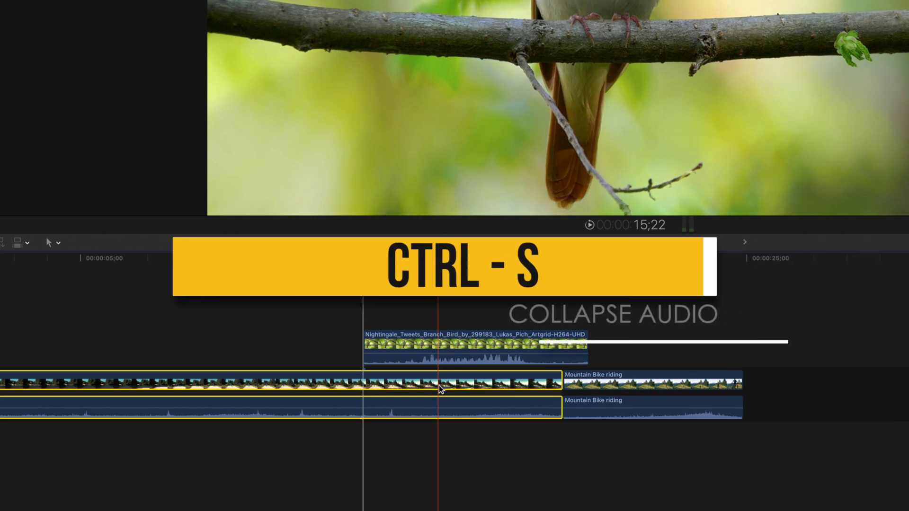
key("ctrl+s")
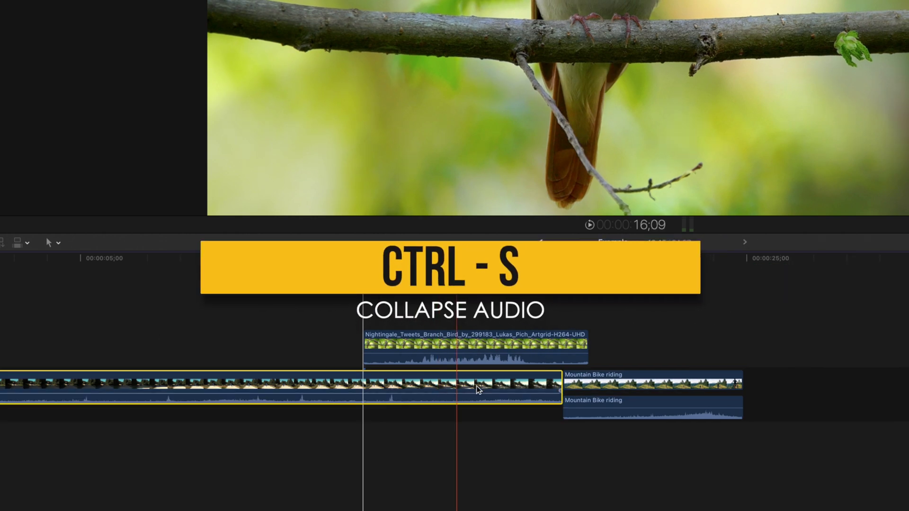
left_click(587, 384)
right_click(588, 386)
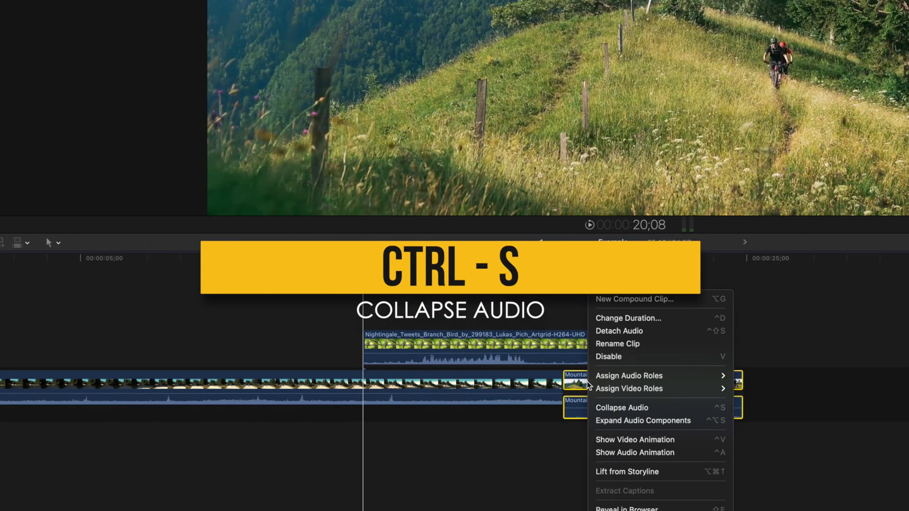
left_click(624, 408)
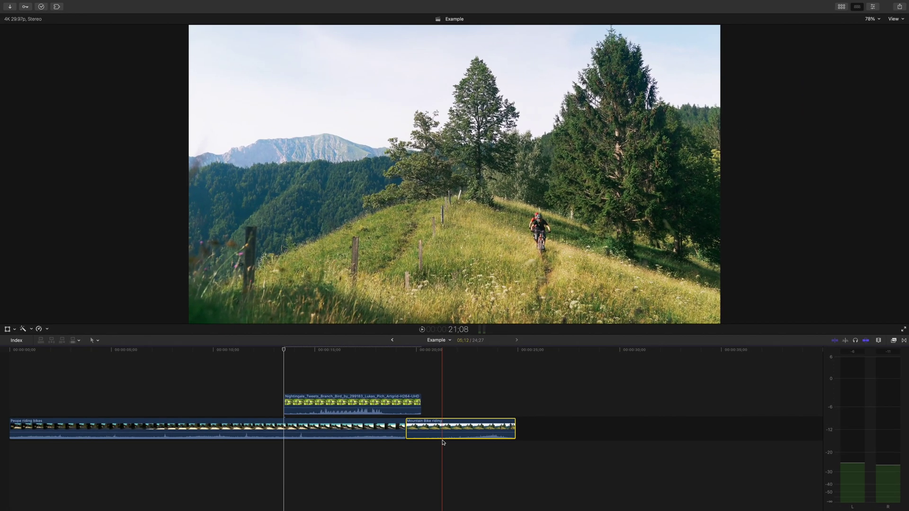
Overwrite the Nightingale clip into the main storyline between the bike clips.
left_click(334, 402)
key("alt+super+Down")
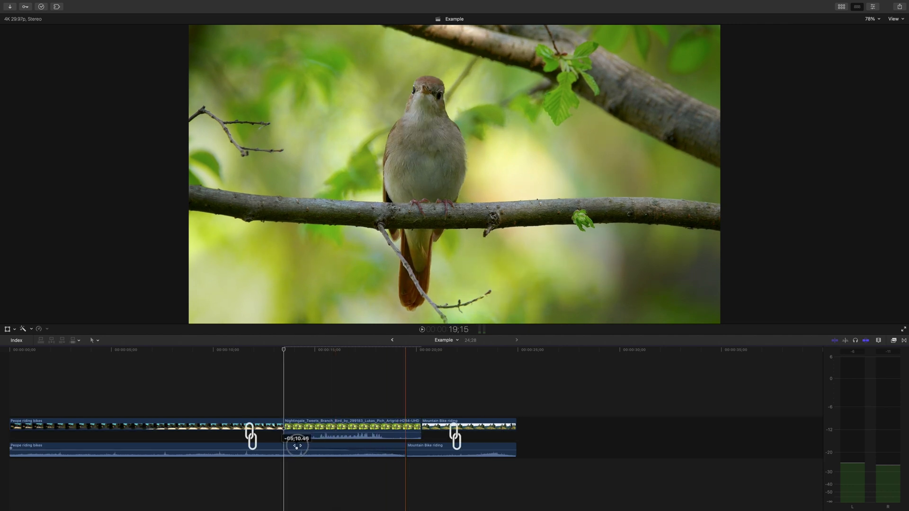
left_click_drag(309, 447, 440, 447)
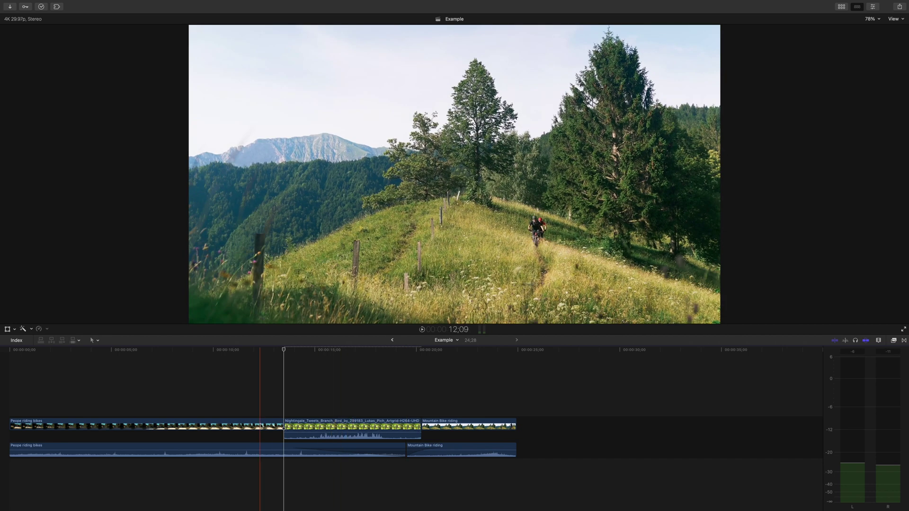
Add a Cross Dissolve between the Nightingale and Mountain Bike clips and play it back.
key("space")
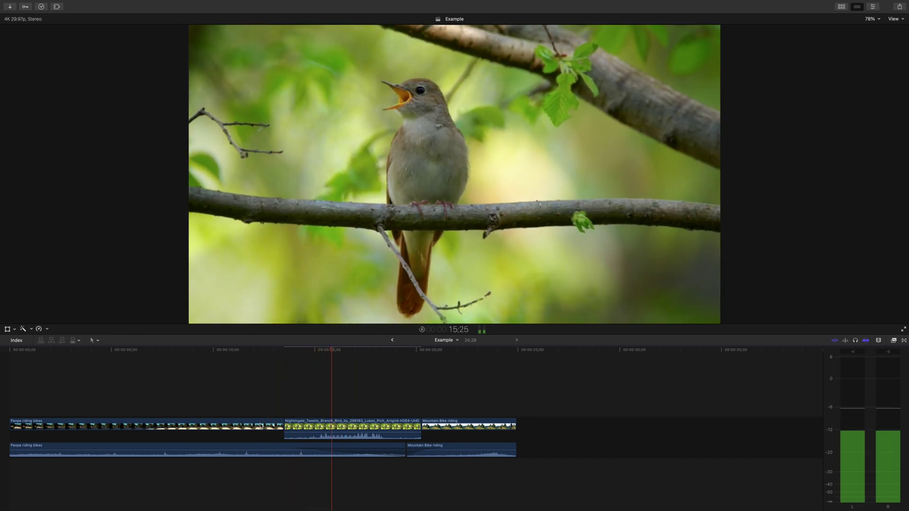
key("space")
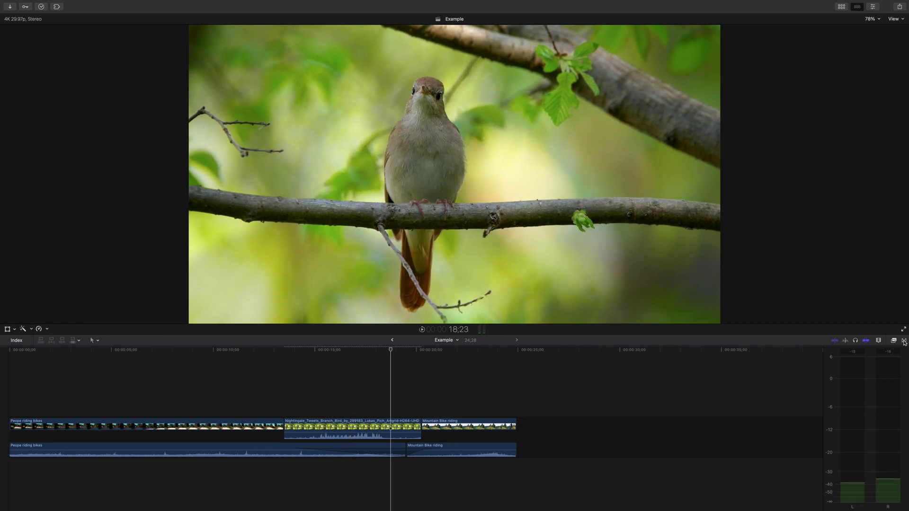
left_click(904, 341)
left_click_drag(635, 370, 427, 418)
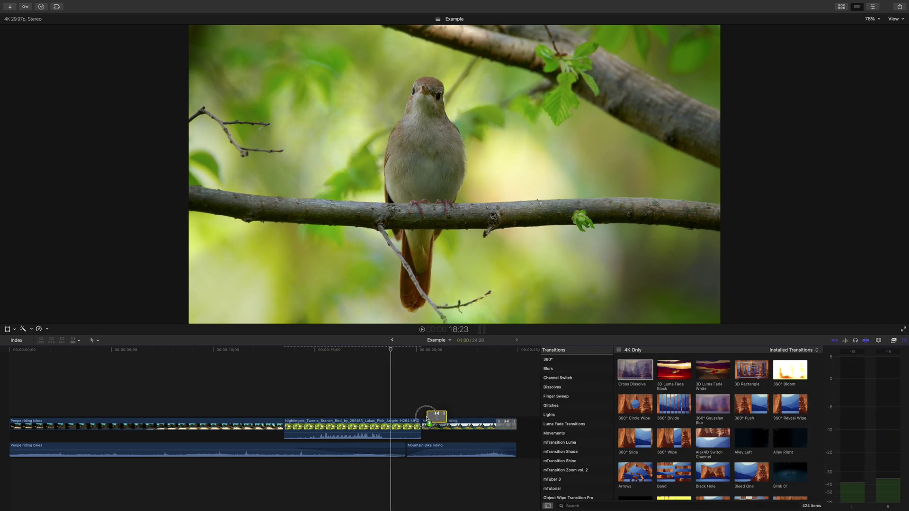
key("ctrl+super+5")
key("space")
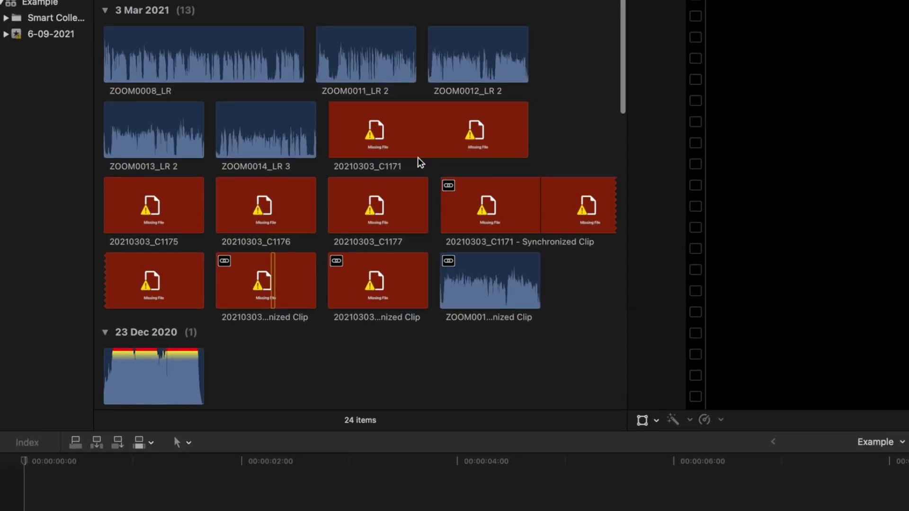
Inspect the missing clips 20210303_C1171 and 20210303_C1177, then show the File menu.
scroll(261, 179, "up", 1)
left_click(264, 171)
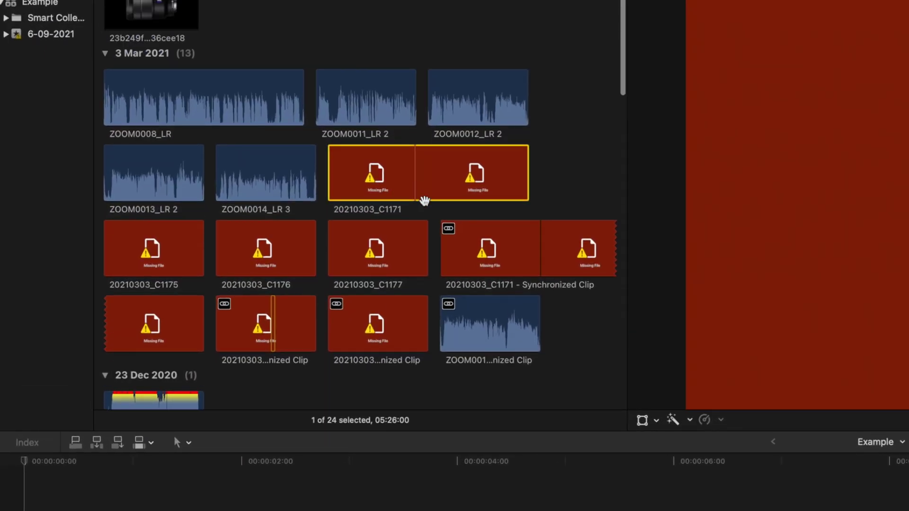
left_click(400, 245)
scroll(458, 249, "down", 4)
scroll(458, 248, "up", 1)
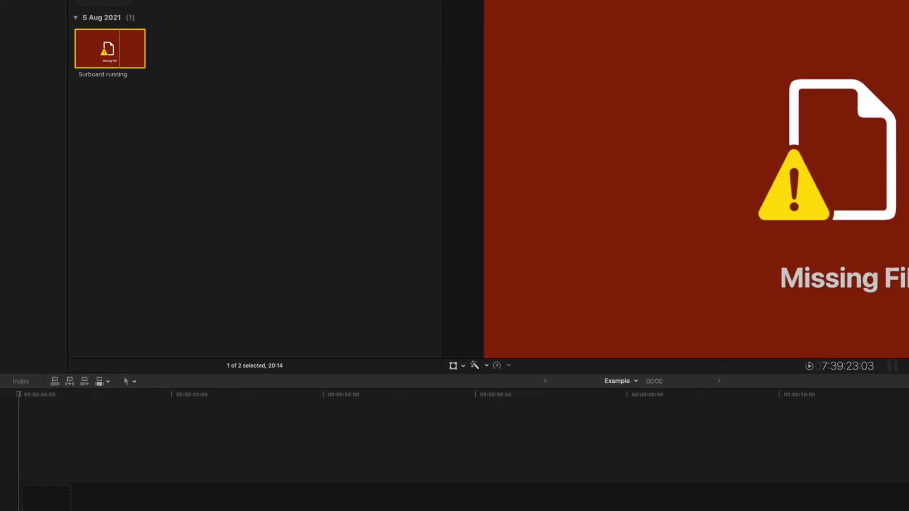
left_click(60, 4)
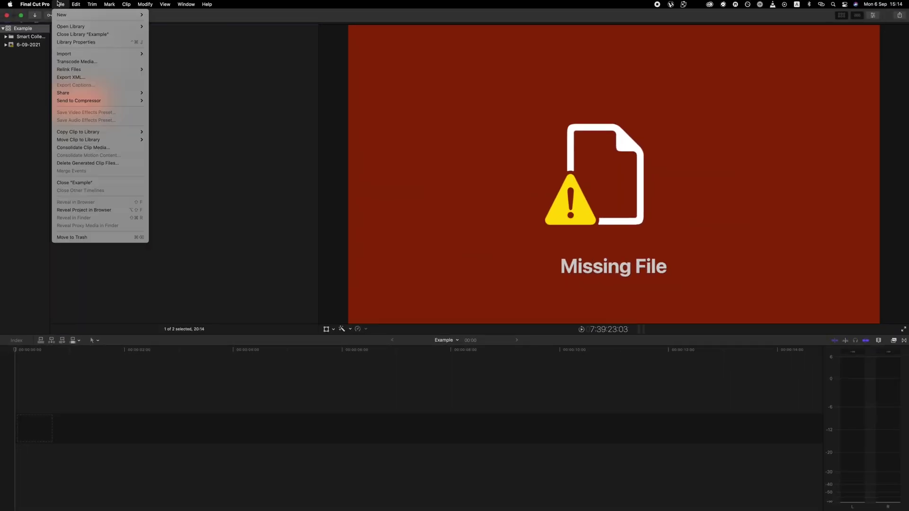
Relink the missing Surboard running clip to Surboard running.mov in the Downloads folder.
left_click(208, 86)
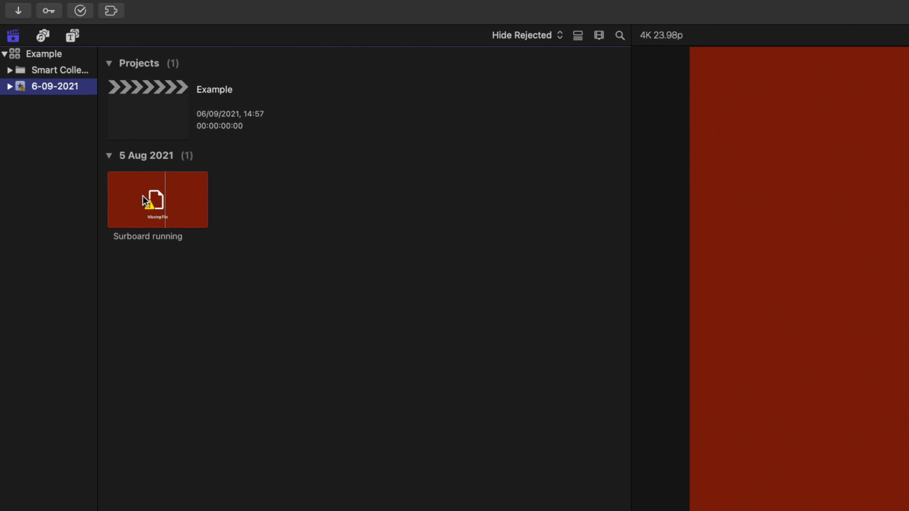
left_click(75, 101)
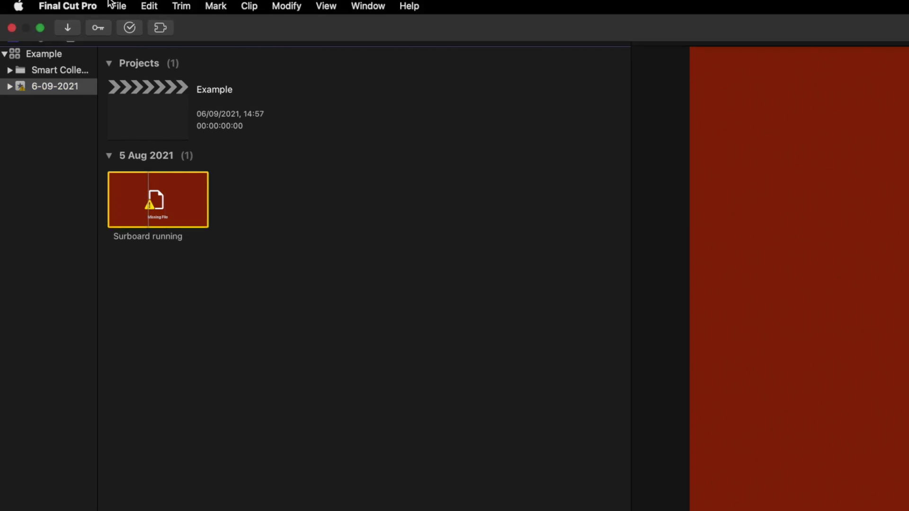
left_click(118, 5)
mouse_move(159, 135)
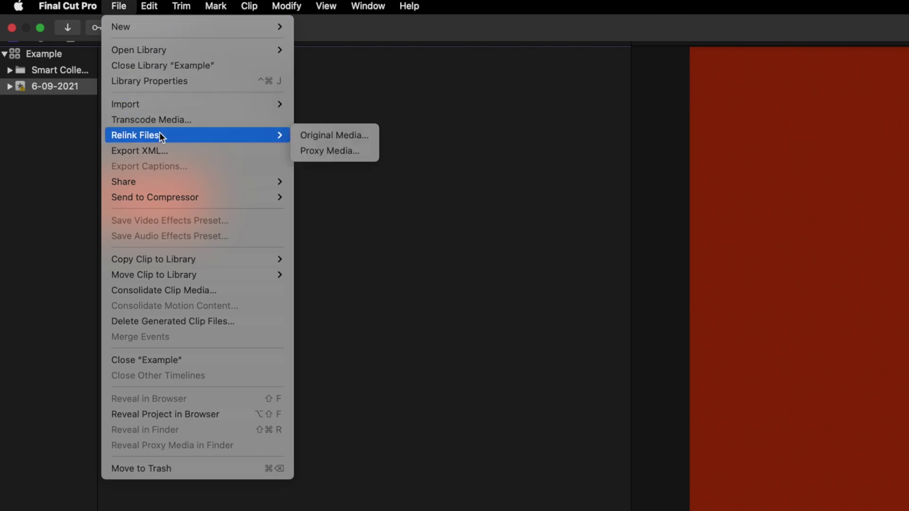
left_click(323, 137)
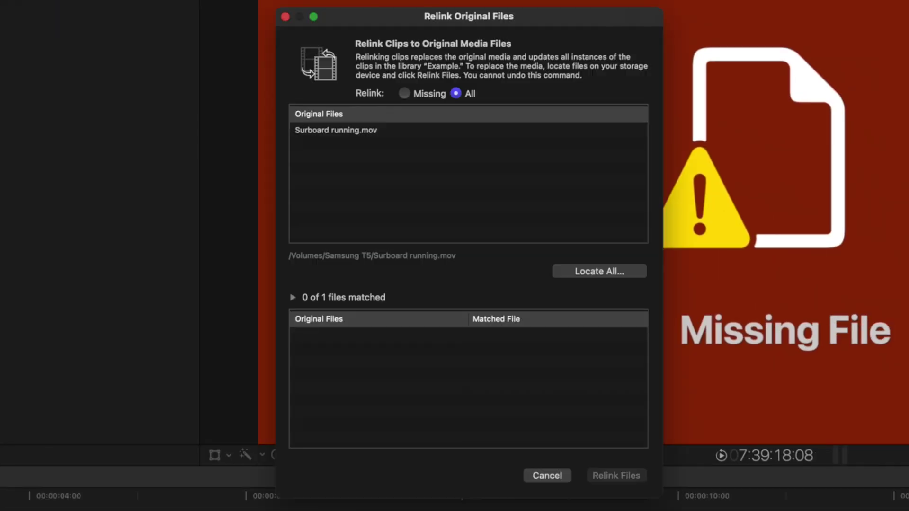
left_click(597, 270)
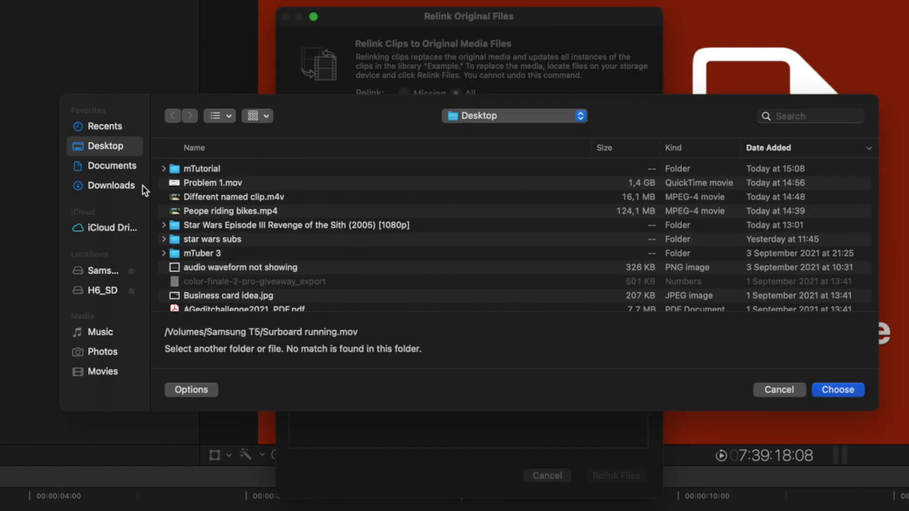
left_click(114, 184)
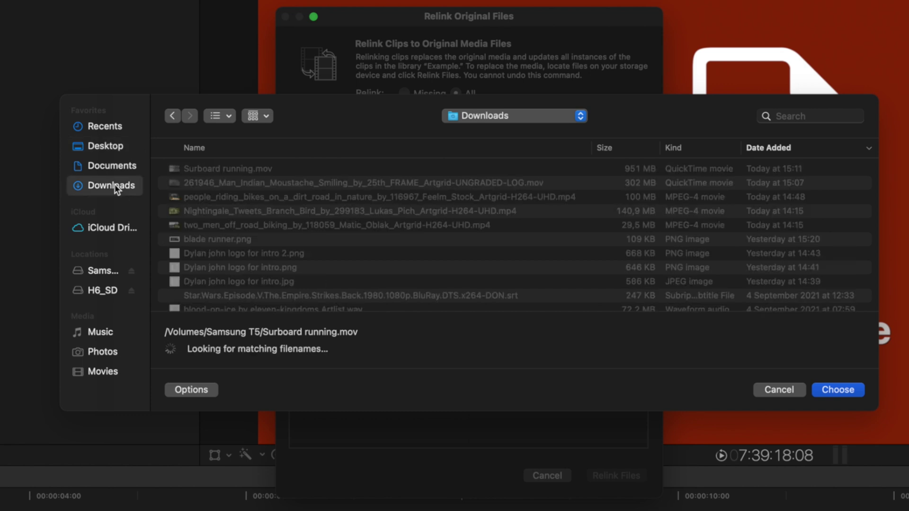
left_click(838, 389)
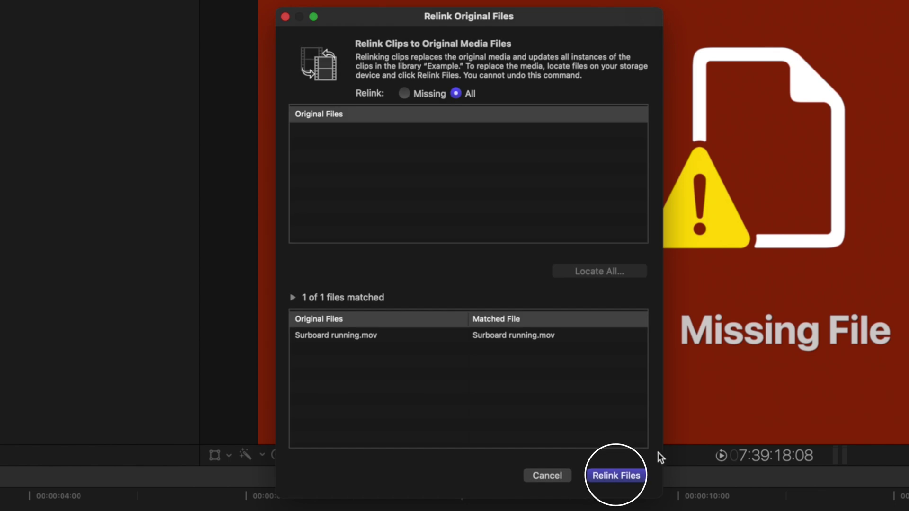
left_click(615, 476)
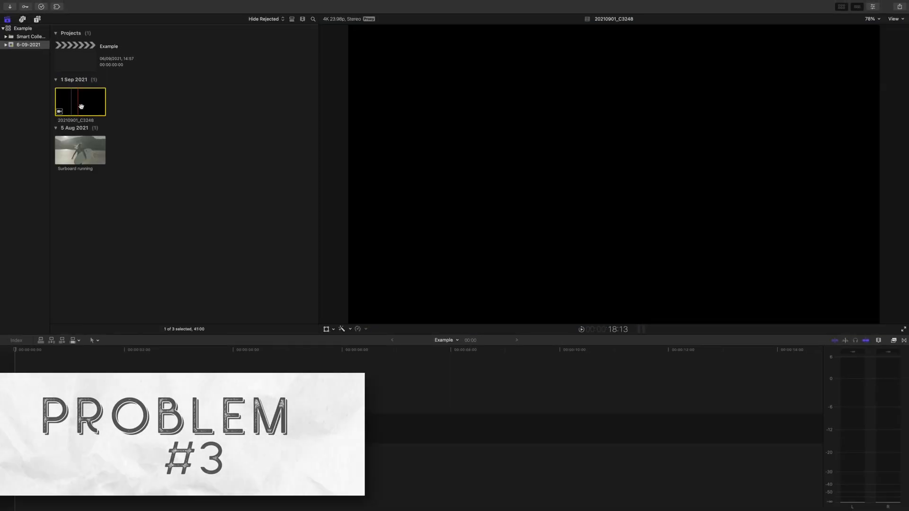
left_click(101, 128)
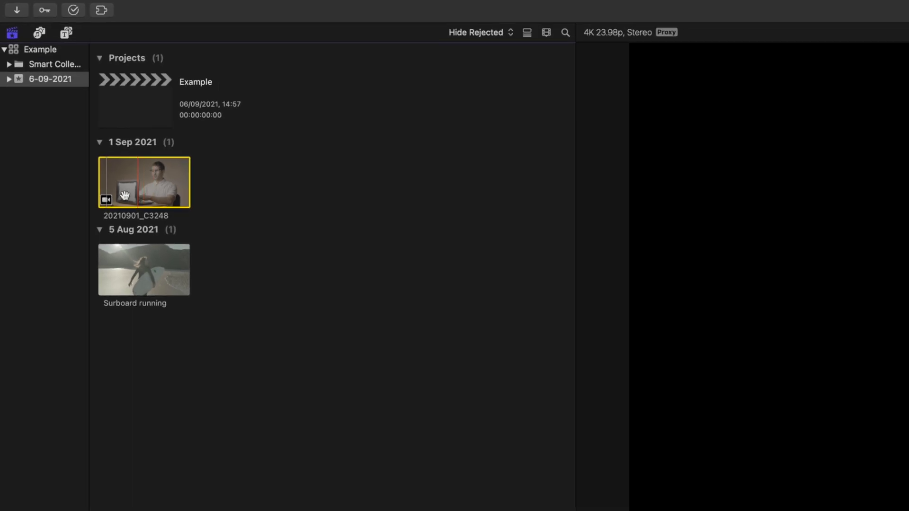
left_click(153, 186)
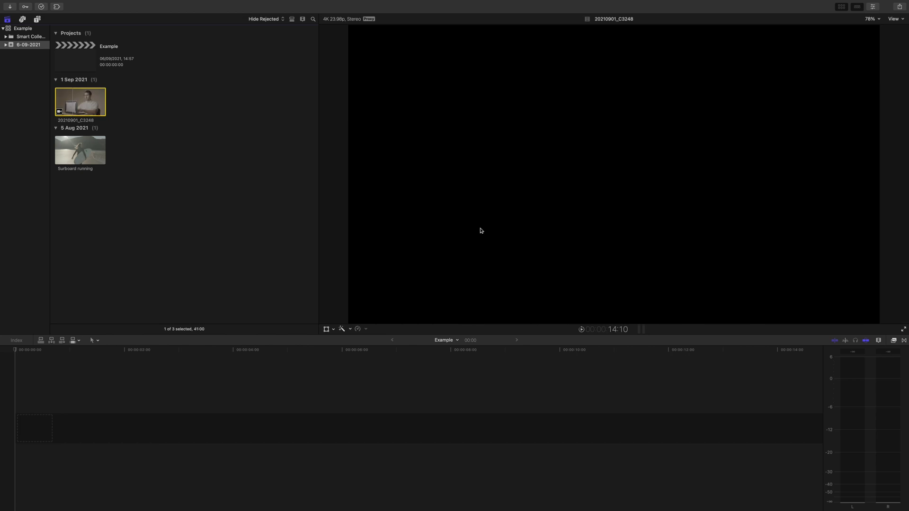
Dismiss Media Import and drag clip 20210901_C3248 into the empty timeline.
key("super+i")
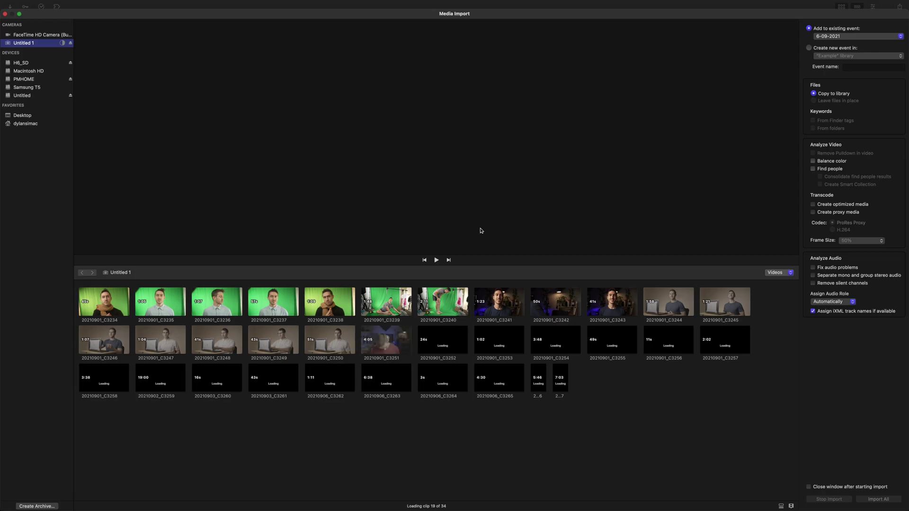
left_click(4, 15)
left_click_drag(84, 100, 61, 404)
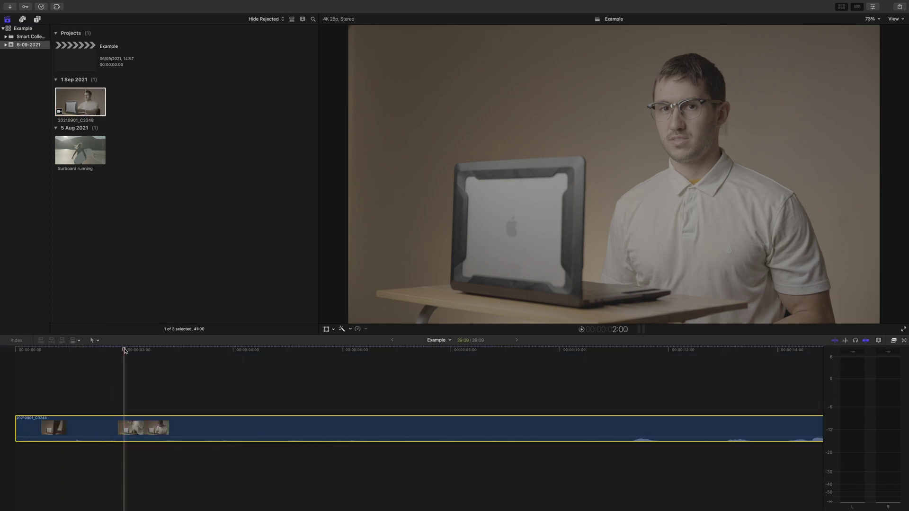
scroll(142, 360, "right", 2)
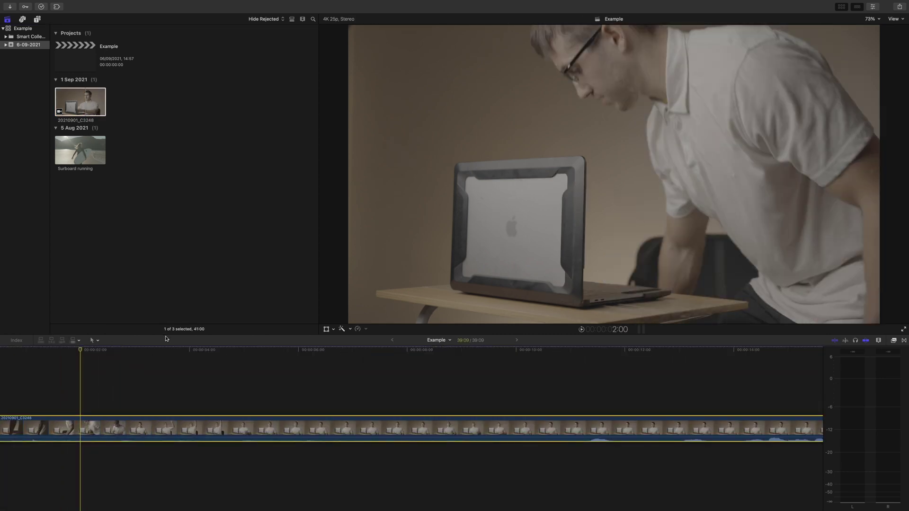
Reimport clip 20210901_C3248 using Reimport from Camera/Archive and continue.
left_click(107, 110)
mouse_move(54, 4)
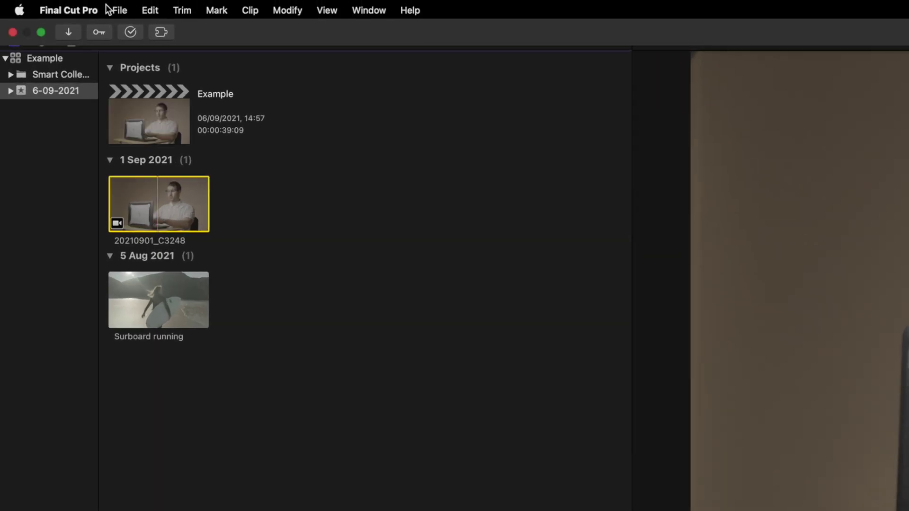
left_click(119, 10)
mouse_move(174, 109)
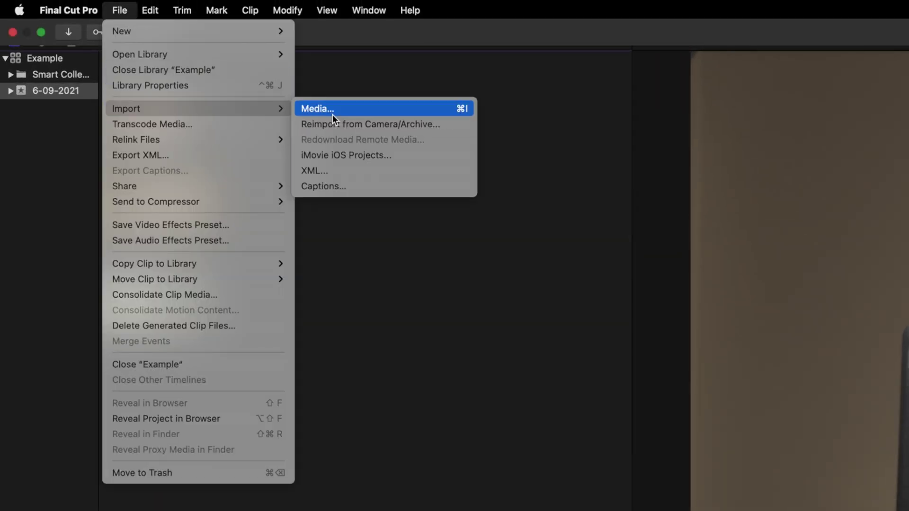
left_click(331, 122)
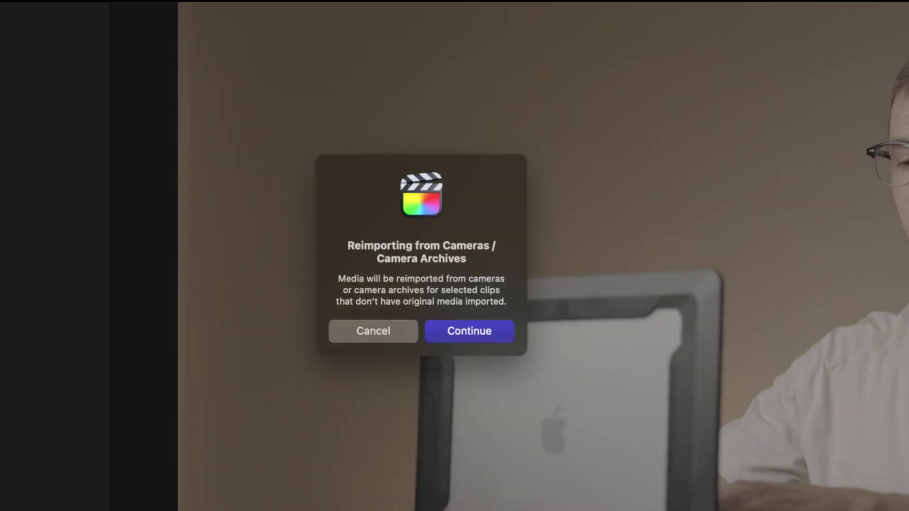
left_click(478, 336)
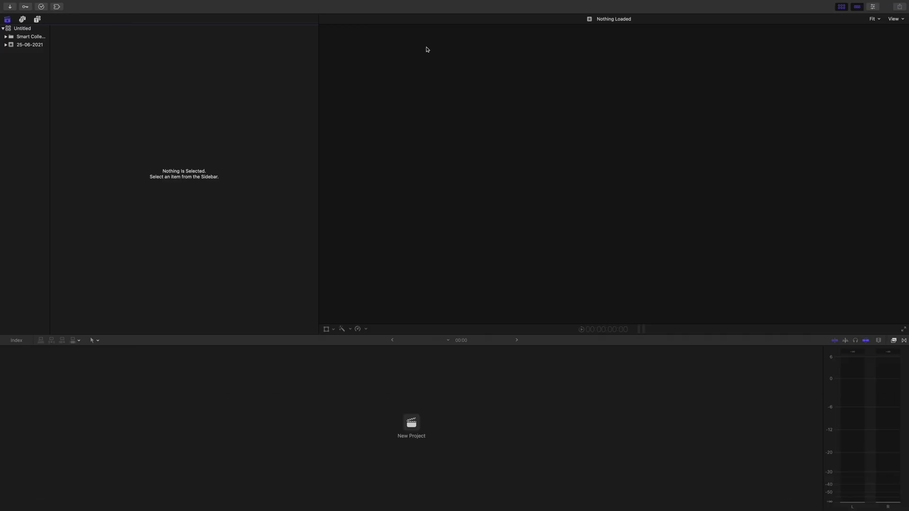
Create a new library named 'New Lib' and save it to the Samsung T5 drive.
left_click(60, 4)
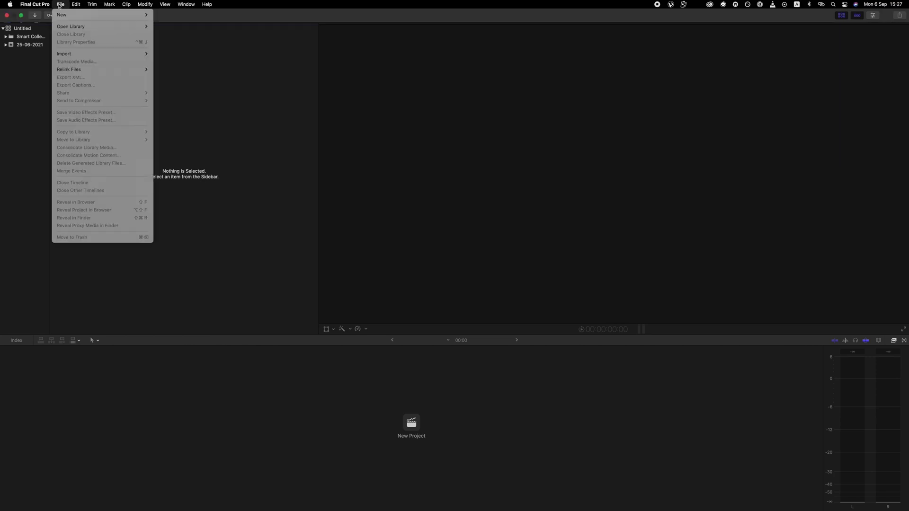
mouse_move(69, 14)
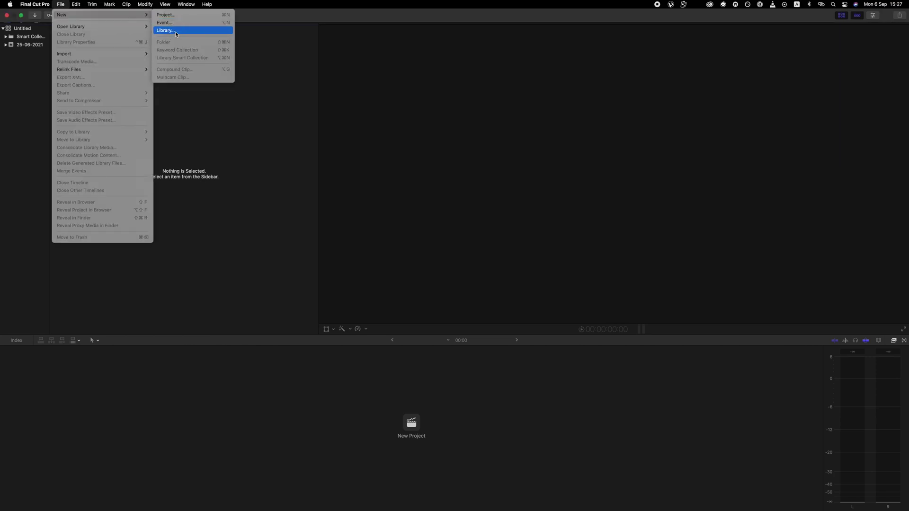
left_click(175, 31)
left_click(471, 106)
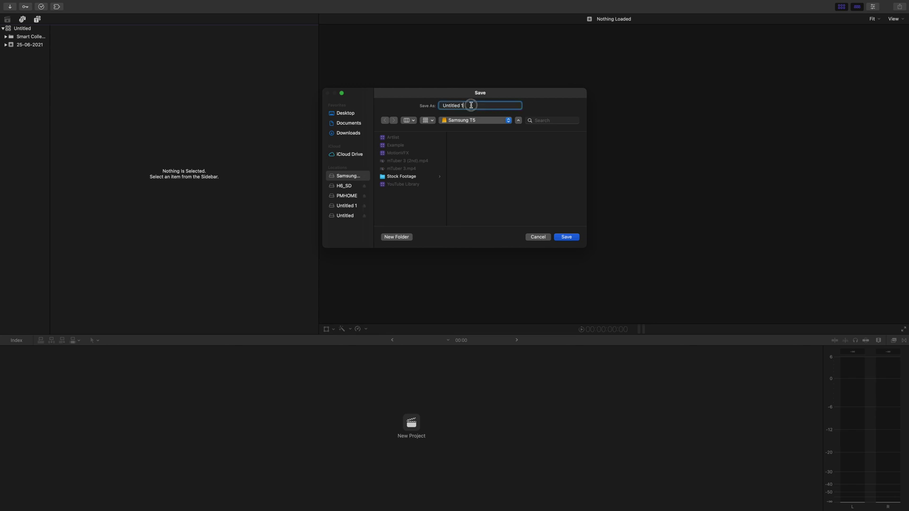
key("super+a")
type("New Lib")
key("Return")
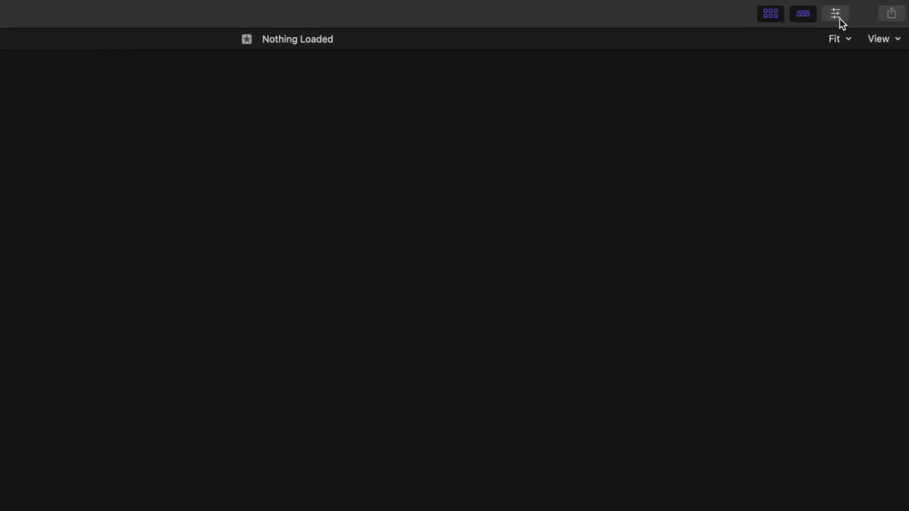
Set New Library's media, cache and Motion content storage all to In Library.
left_click(839, 18)
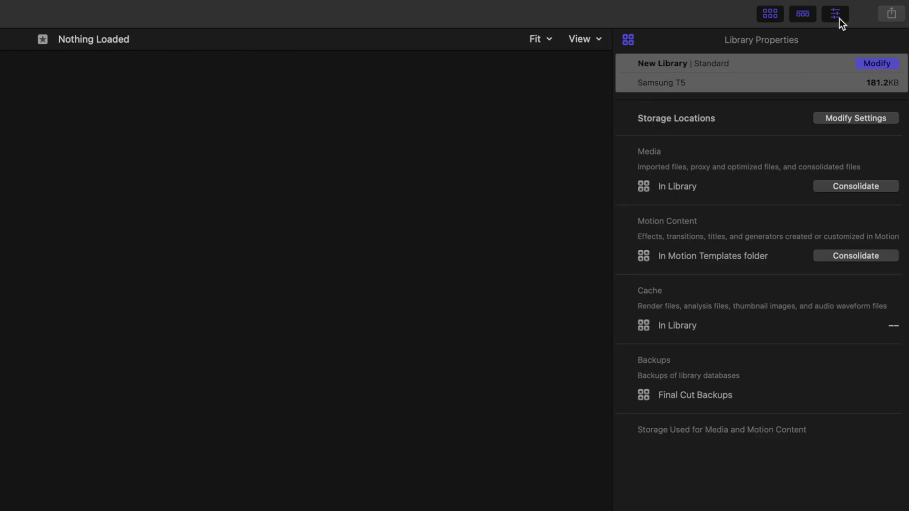
left_click(845, 119)
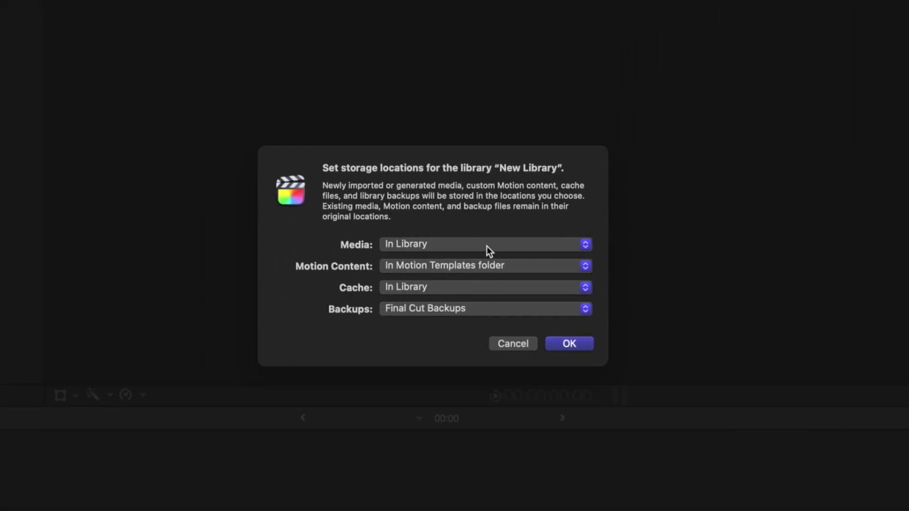
left_click(489, 251)
left_click(487, 246)
left_click(473, 287)
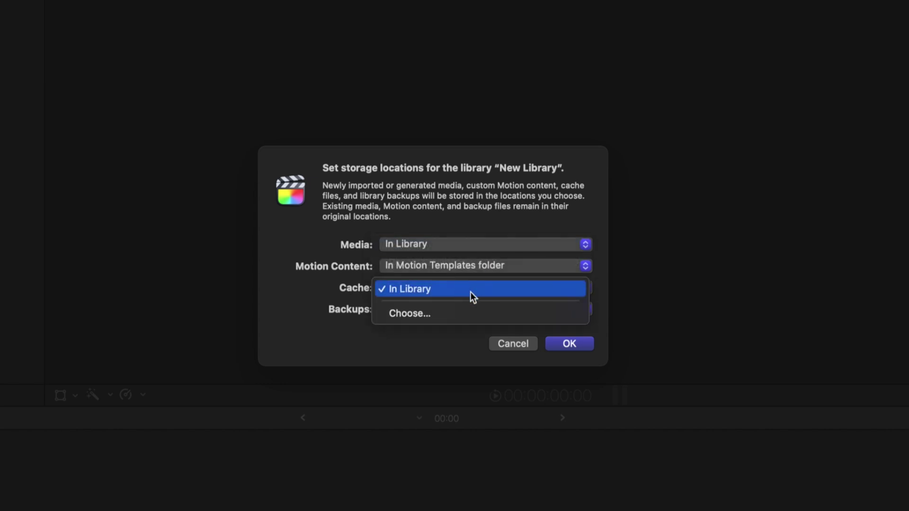
left_click(471, 291)
left_click(471, 270)
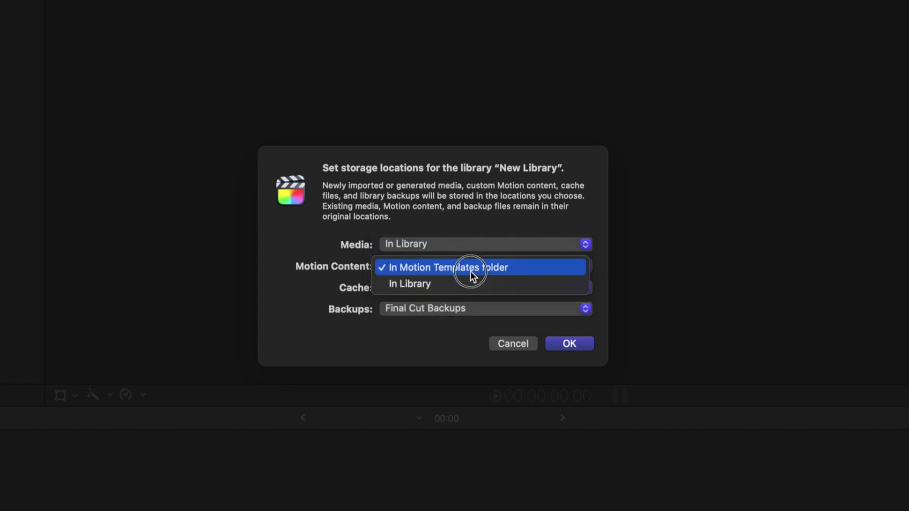
left_click(470, 278)
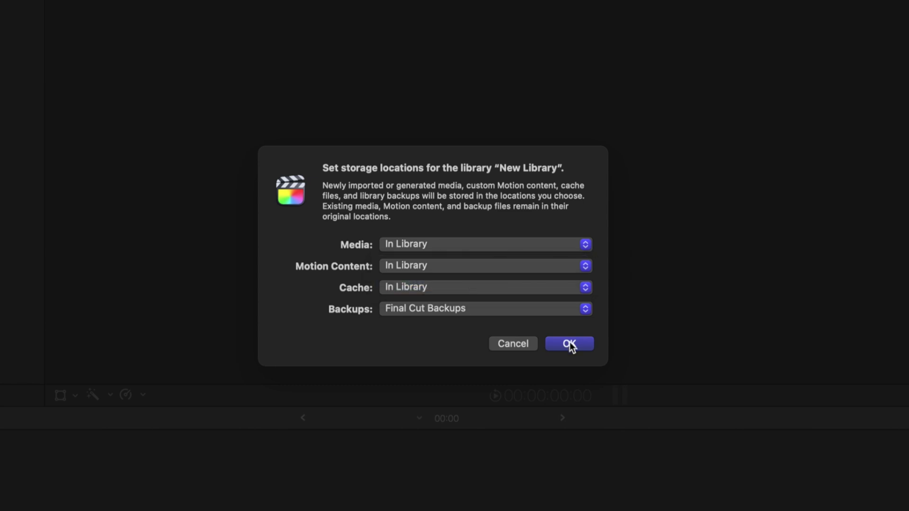
left_click(569, 343)
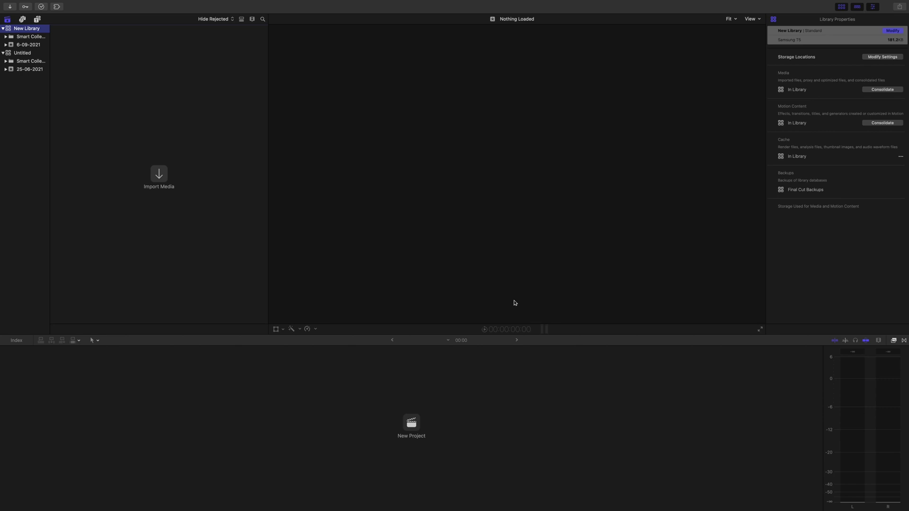
left_click(874, 7)
Start a media import and preview the mTuber 3.mp4 clip, leaving files in place.
left_click(60, 4)
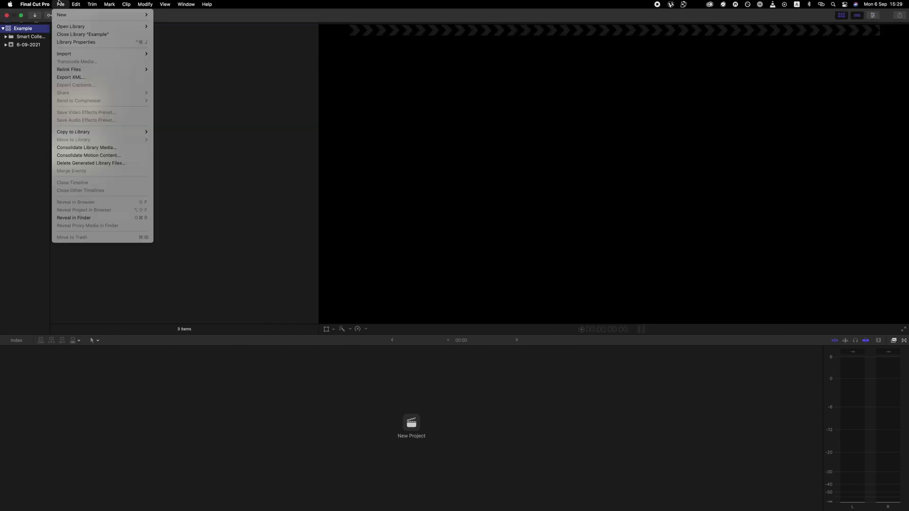
mouse_move(95, 53)
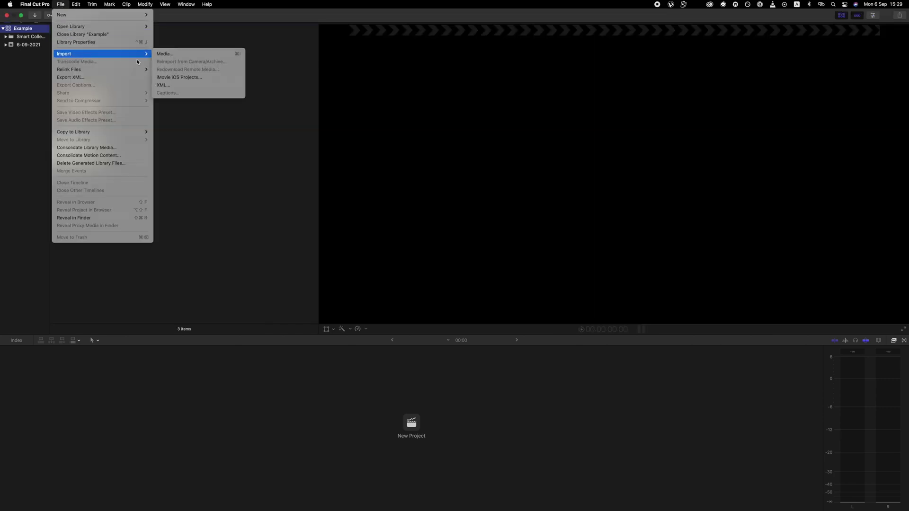
left_click(172, 55)
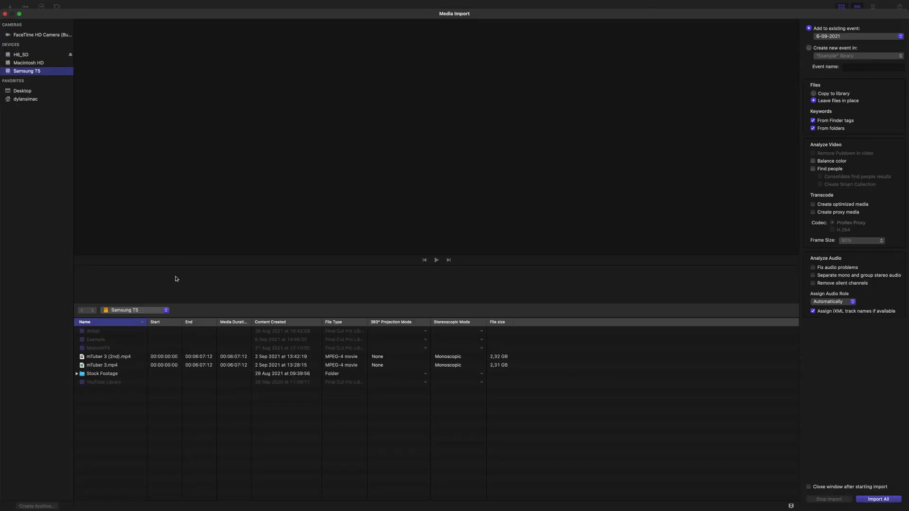
left_click(133, 367)
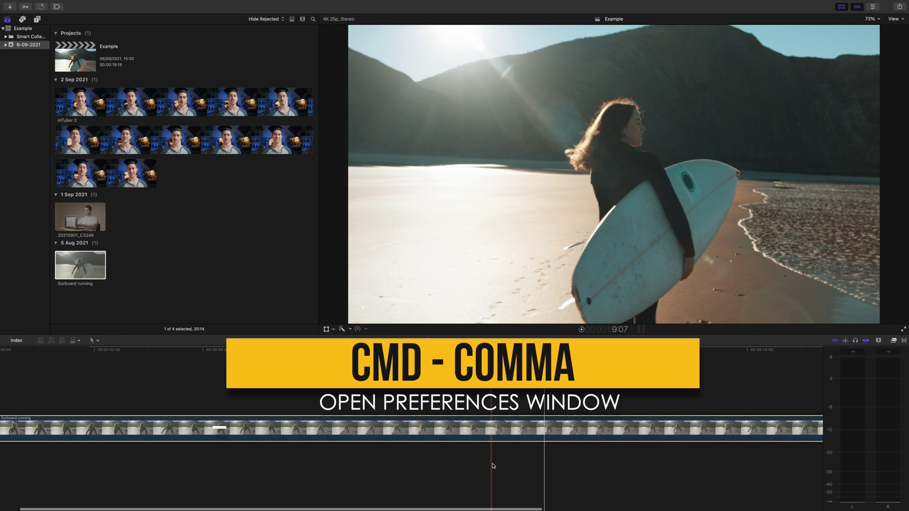
Check the Playback preferences, then render the Surboard running clip with Control-R.
key("super+comma")
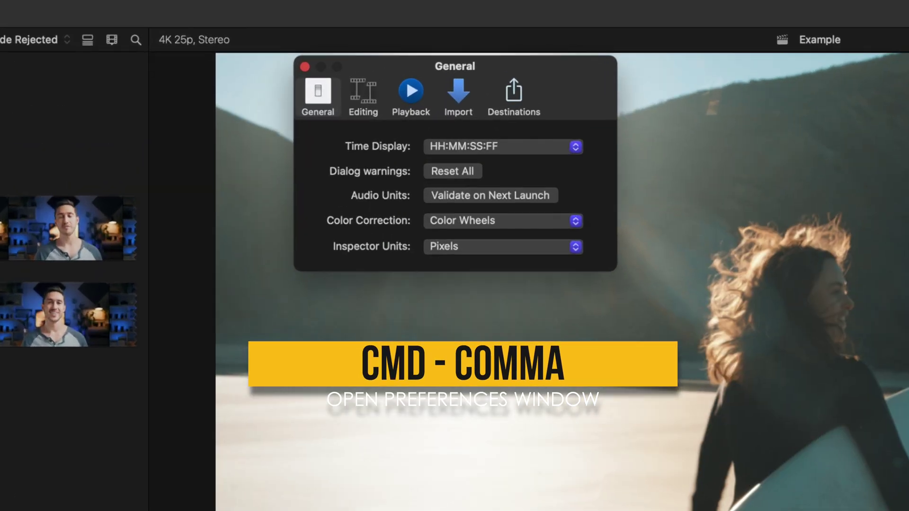
left_click(415, 102)
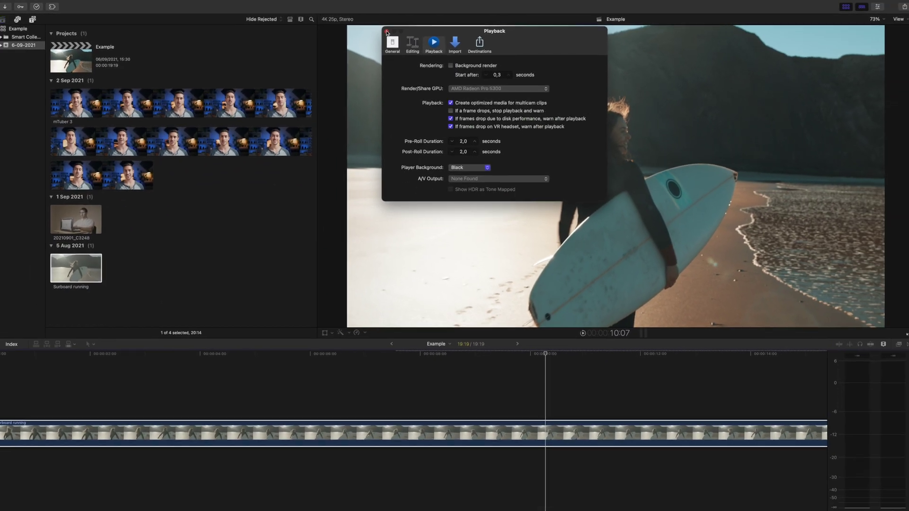
left_click(386, 31)
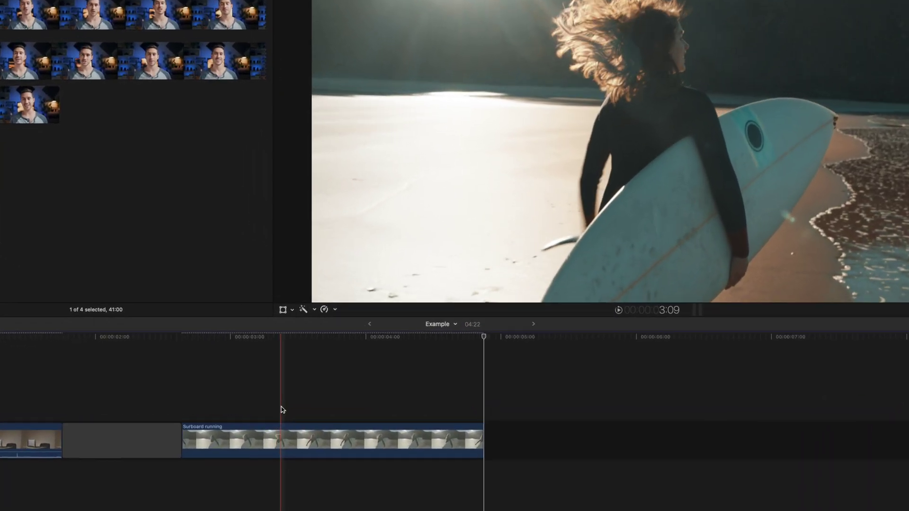
left_click(272, 434)
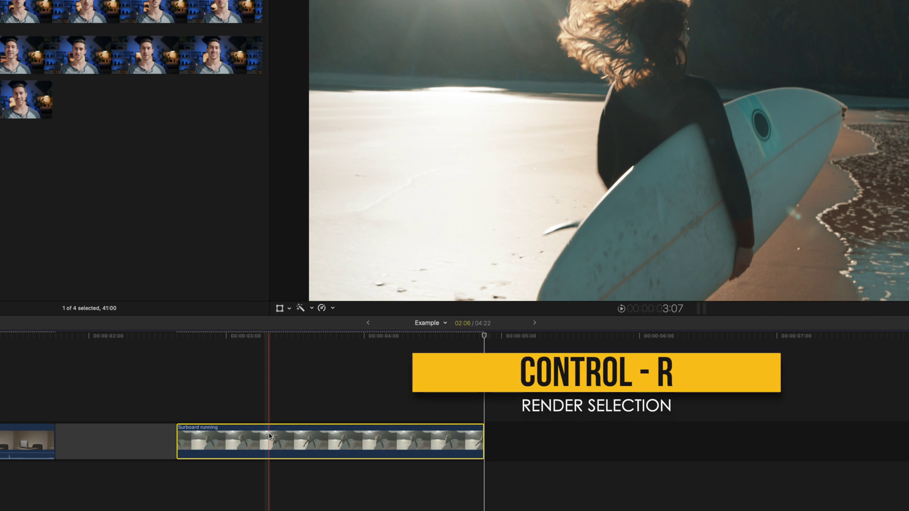
key("ctrl+r")
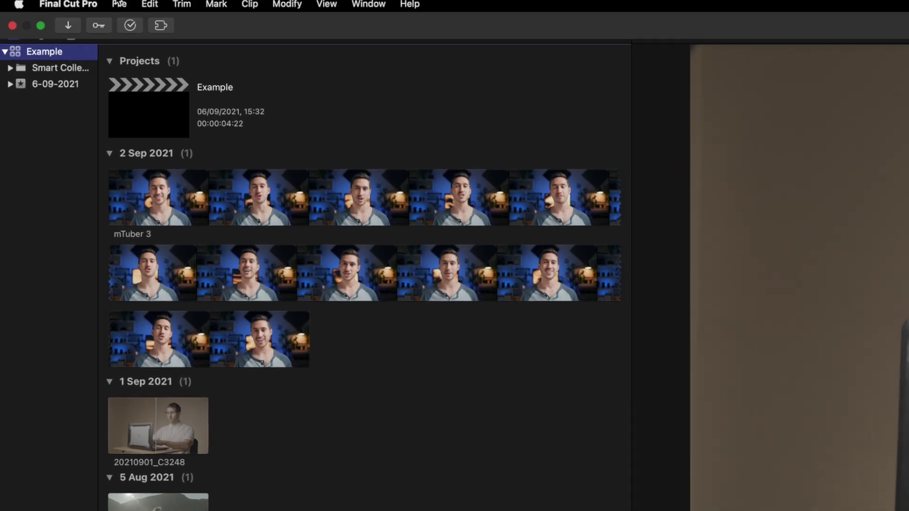
Delete all render files plus optimized and proxy media for the Example library.
left_click(61, 3)
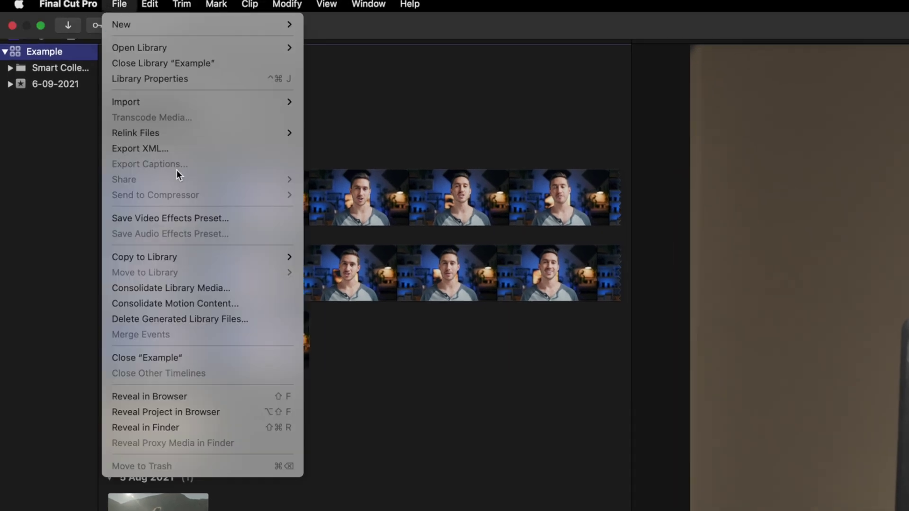
left_click(237, 317)
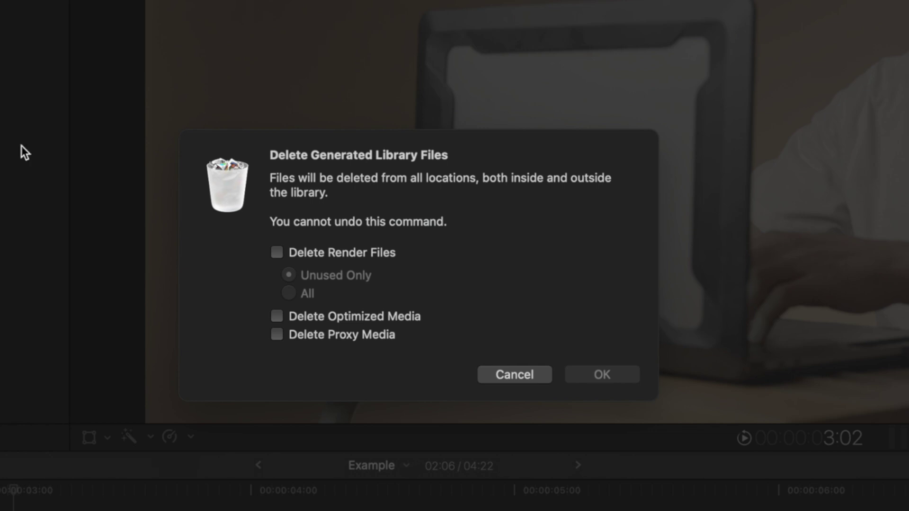
left_click(277, 252)
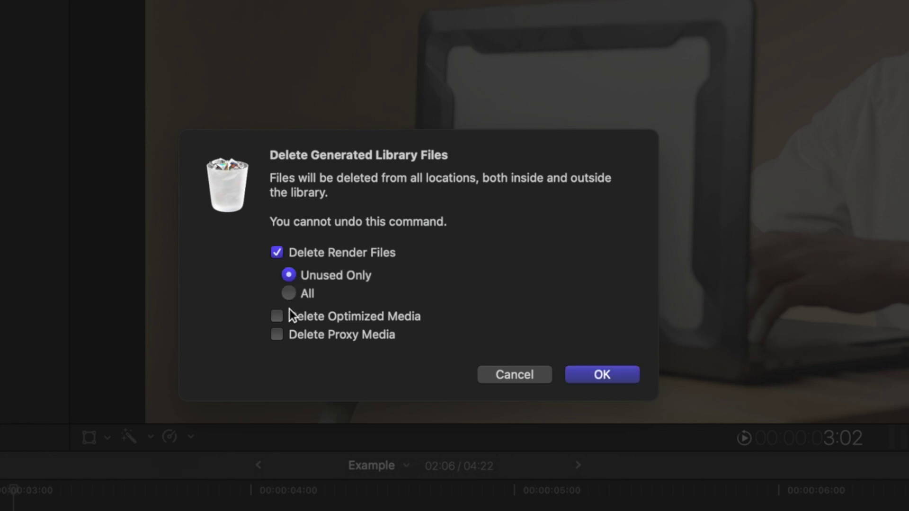
left_click(289, 293)
left_click(277, 317)
left_click(277, 335)
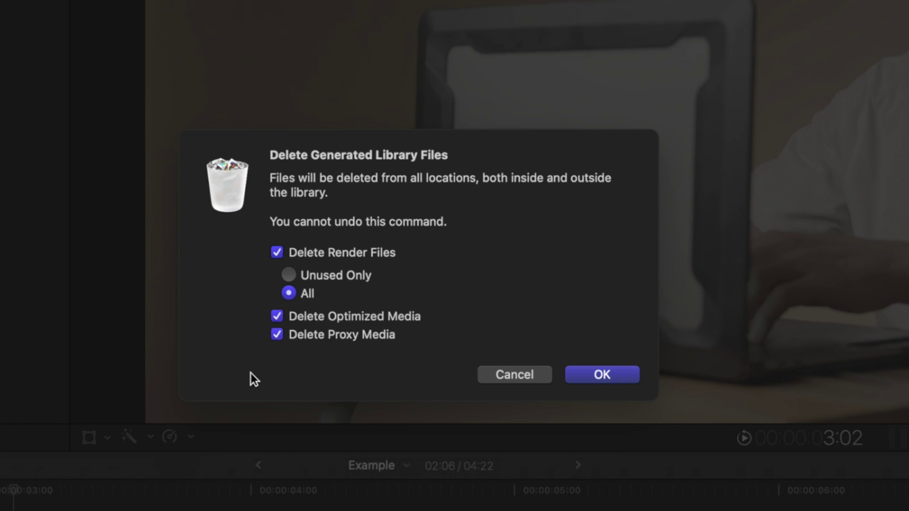
left_click(614, 376)
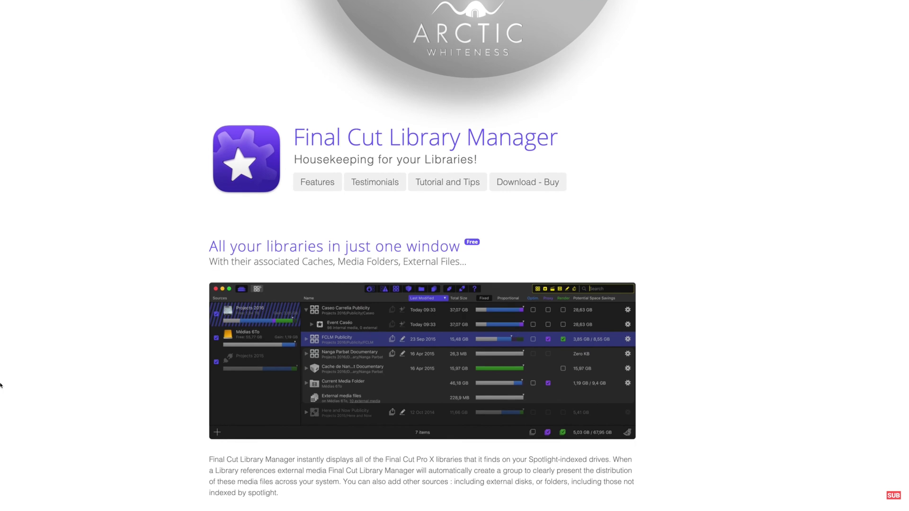
In Final Cut Library Manager, delete the generated cache files completely.
scroll(0, 385, "down", 2)
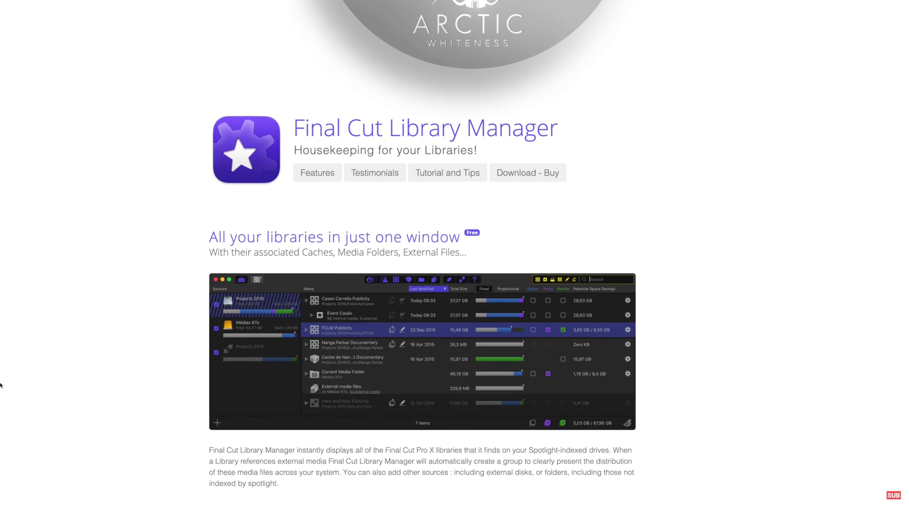
scroll(0, 384, "down", 2)
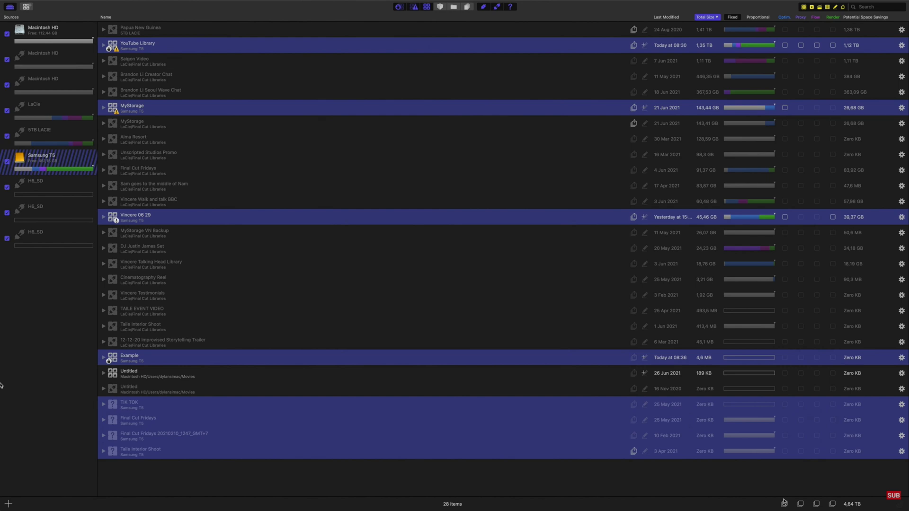
left_click(784, 502)
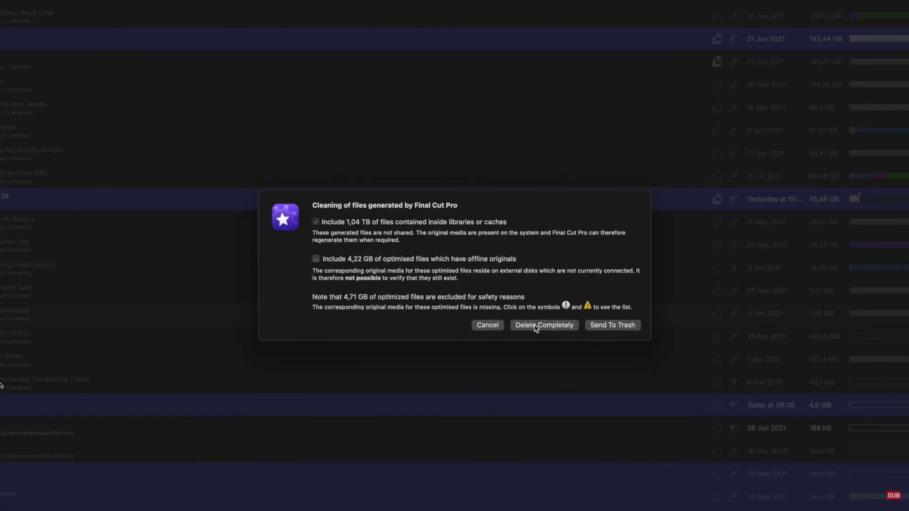
left_click(535, 326)
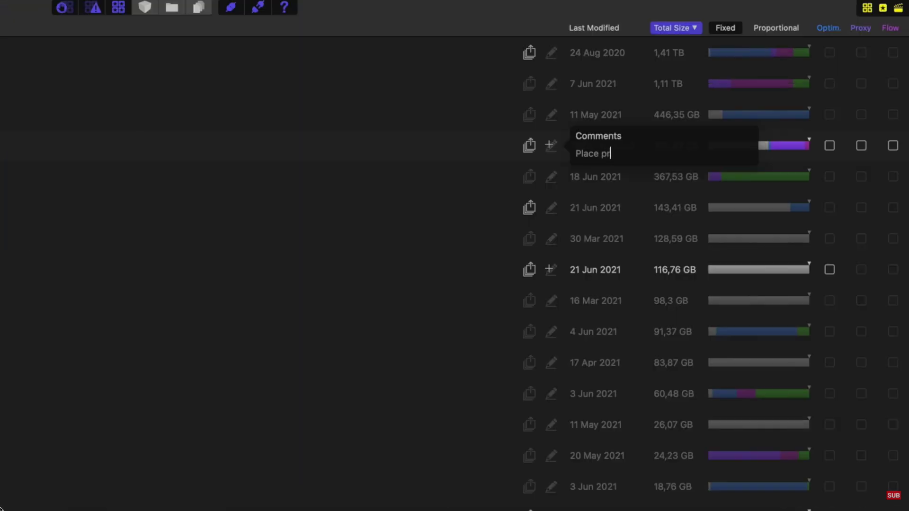
Comment the library 'Place project X in this one' and view its exported media and actions.
type("oject X in this one")
key("Return")
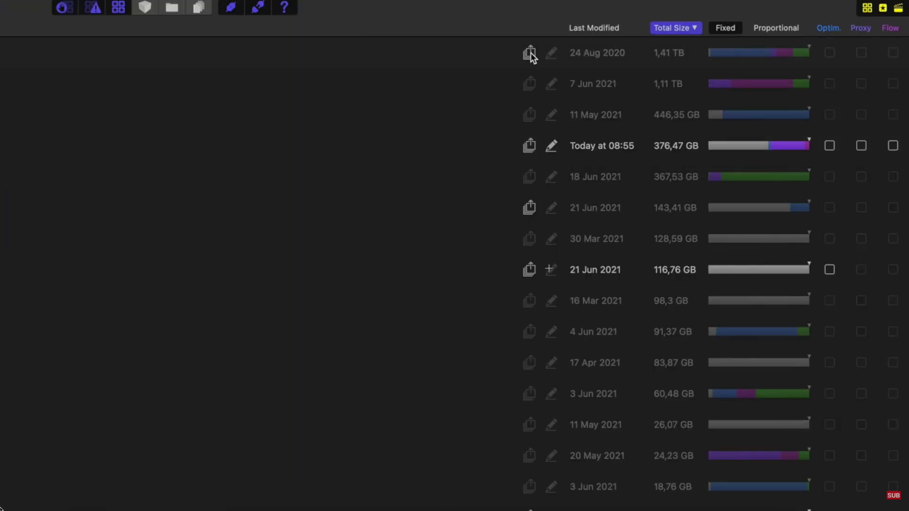
left_click(529, 52)
scroll(607, 129, "up", 3)
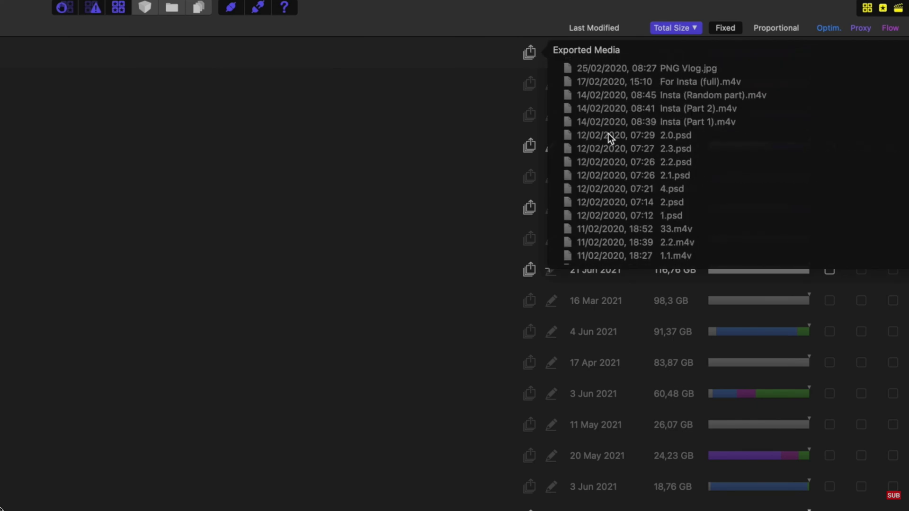
left_click(908, 146)
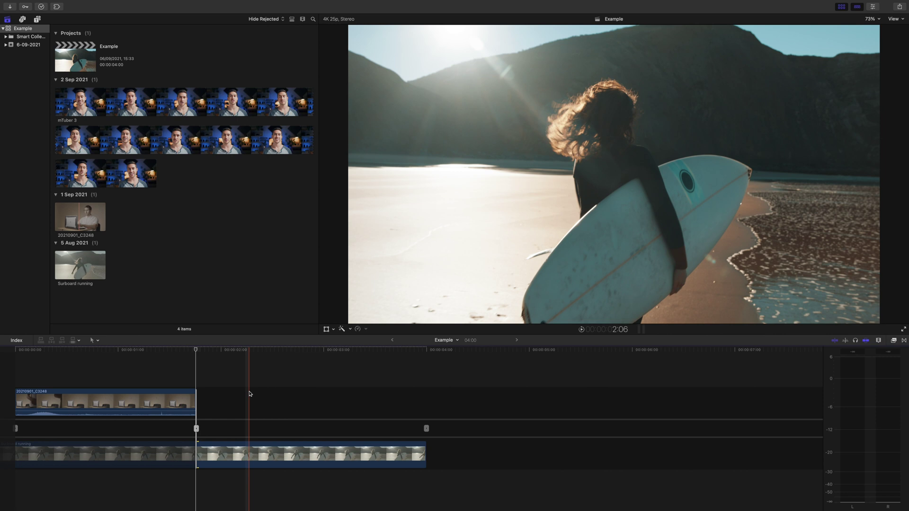
Trim the 20210901_C3248 to Surfboard running cut earlier, nudge it one frame, and open the Precision Editor.
left_click_drag(196, 429, 143, 428)
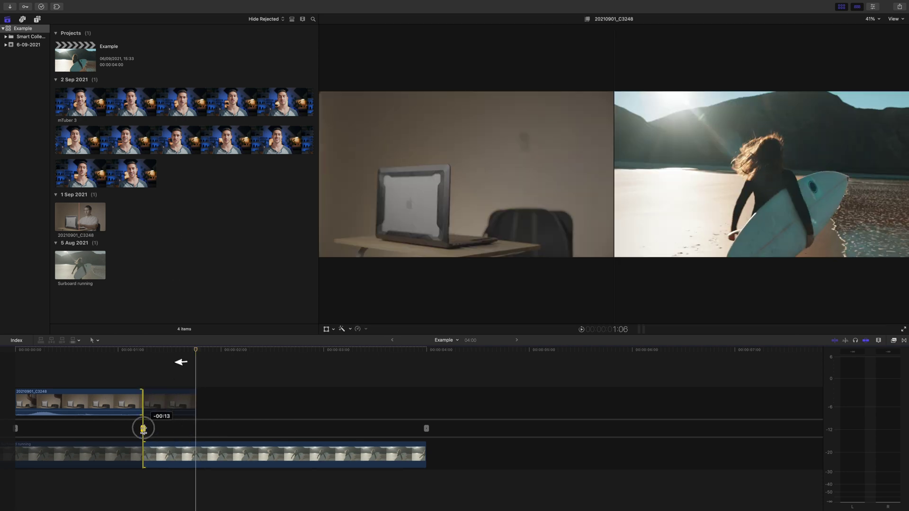
left_click_drag(172, 426, 114, 424)
key("Escape")
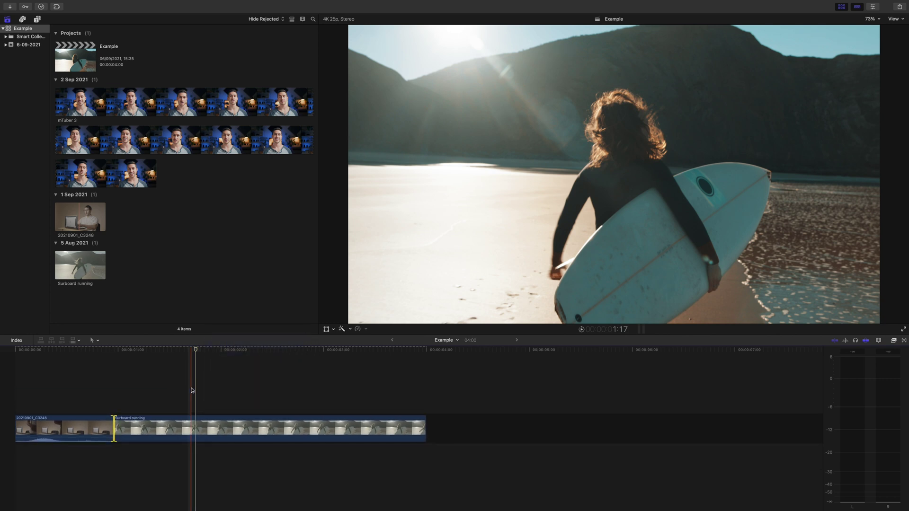
key("comma")
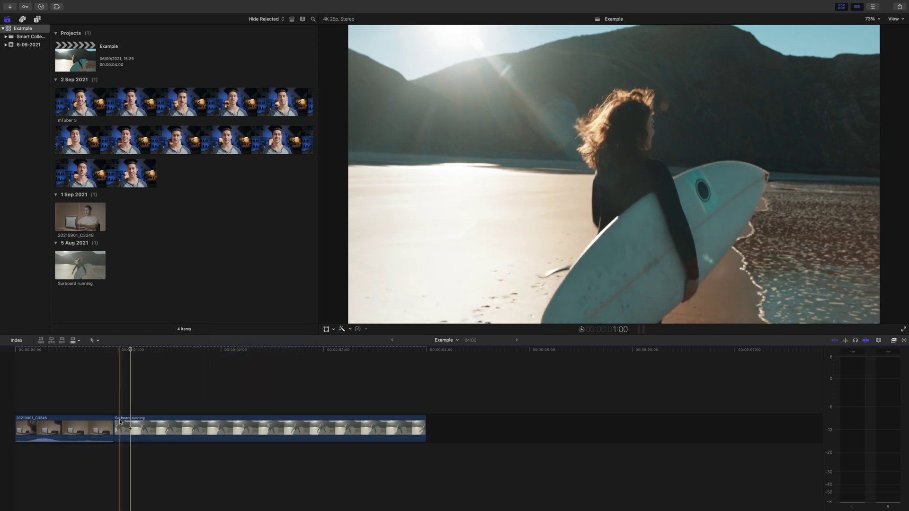
key("ctrl+e")
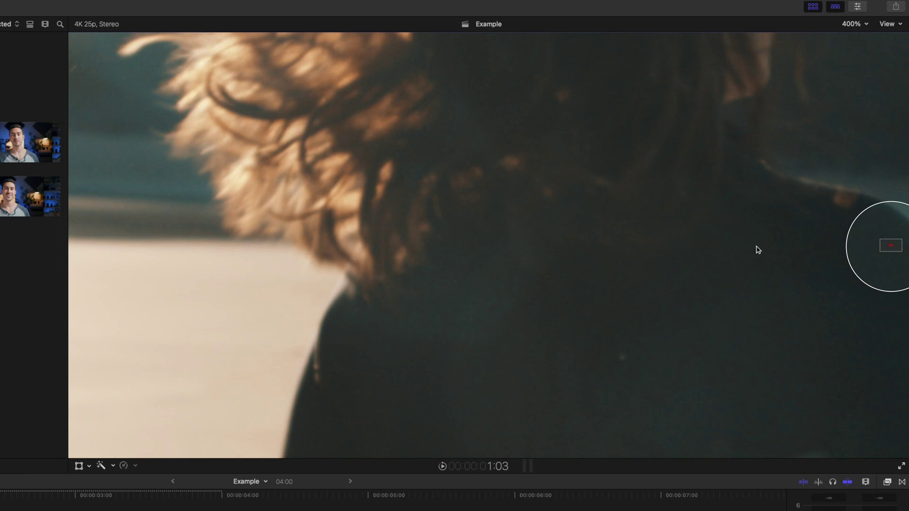
Fit the whole surfer frame in the viewer, then fit the project to the timeline.
mouse_move(888, 244)
left_mouse_down()
mouse_move(899, 246)
mouse_move(890, 244)
left_mouse_up()
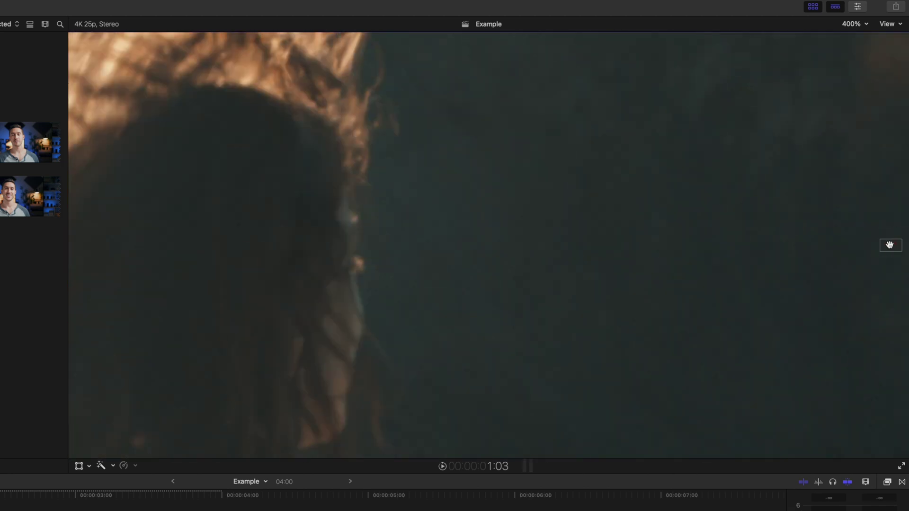
left_click(857, 29)
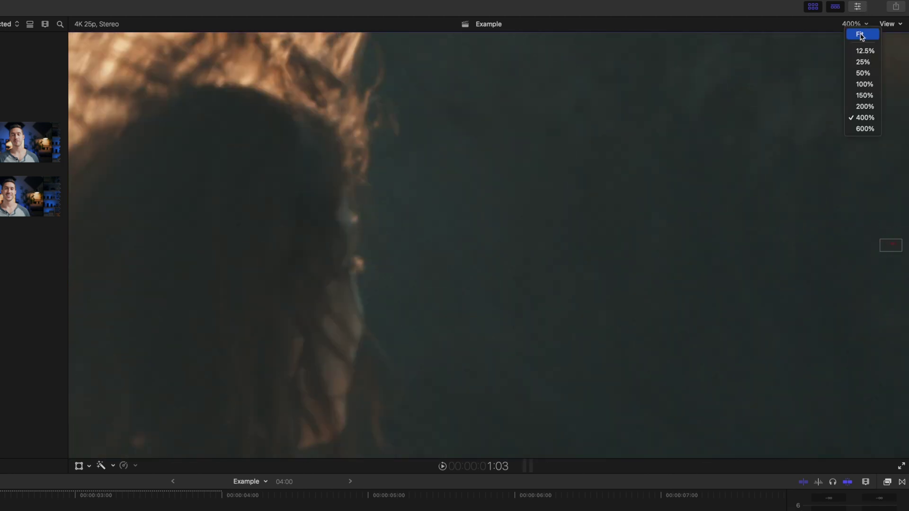
left_click(861, 35)
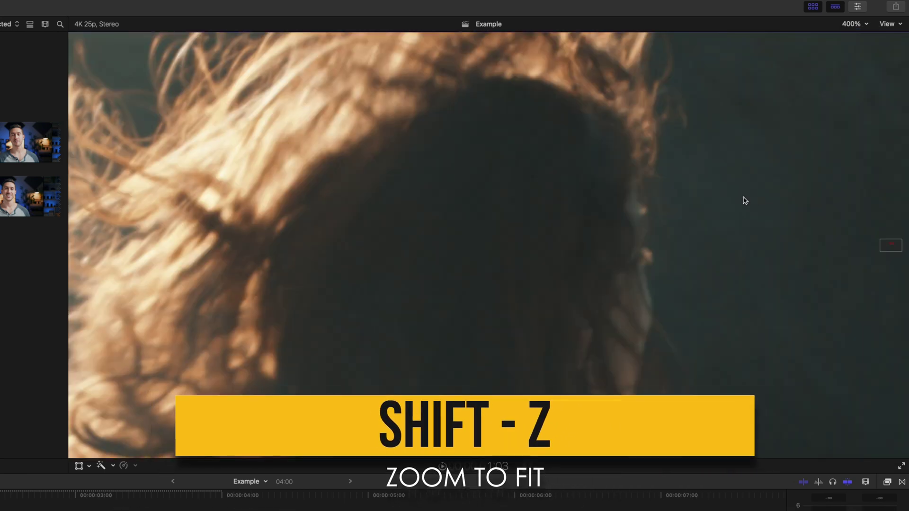
key("shift+z")
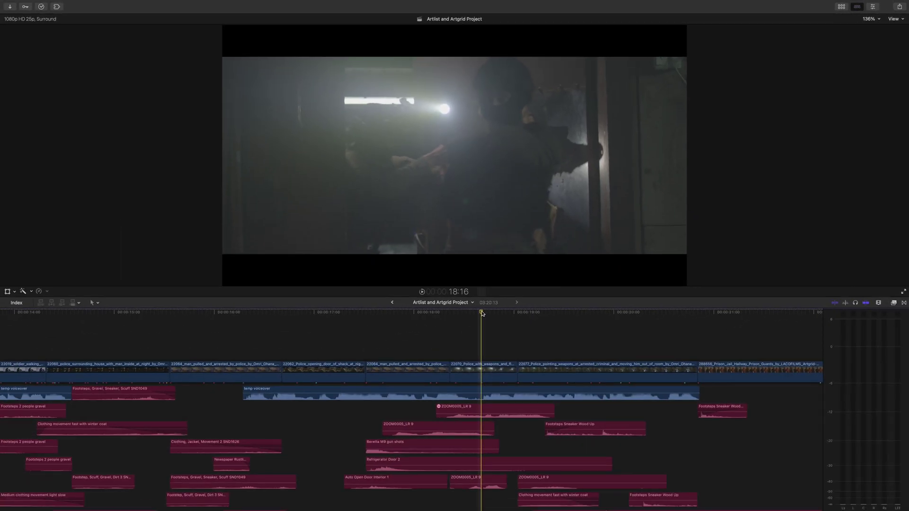
key("shift+z")
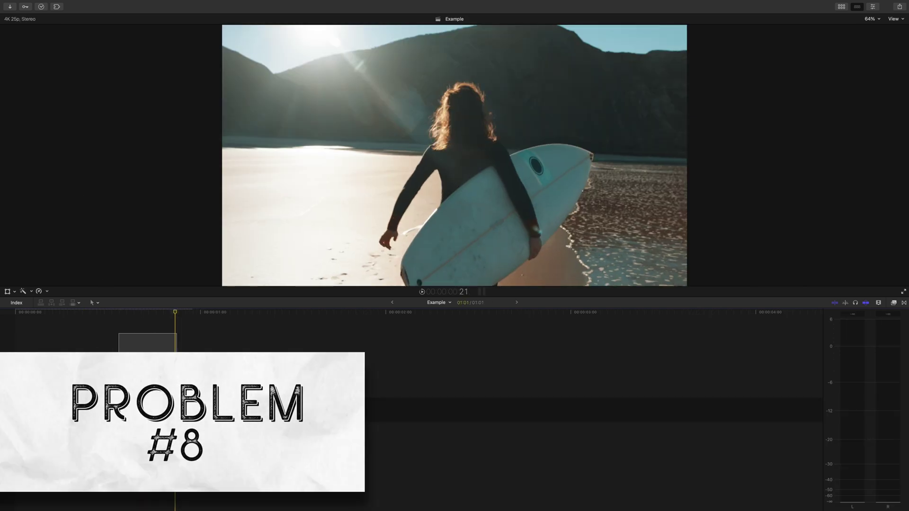
Combine the selected clips into a compound clip named 'compound clip'.
key("alt+g")
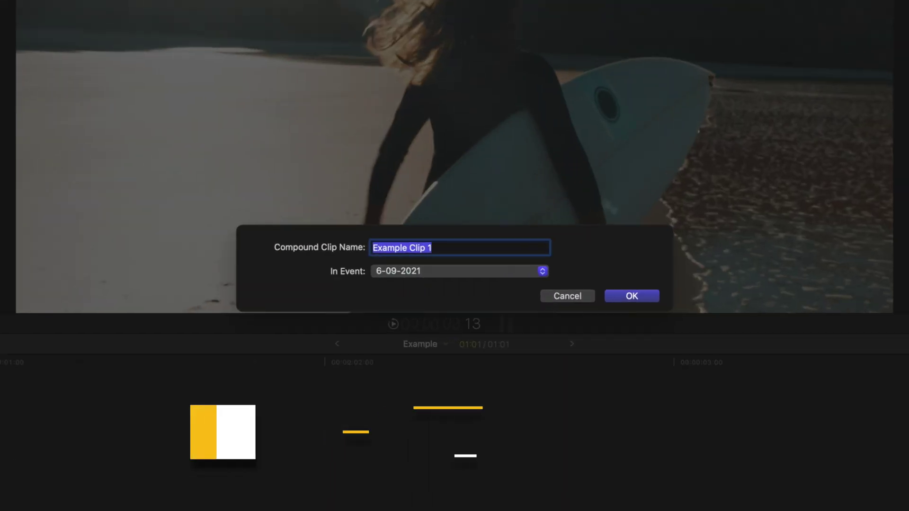
type("compound clip")
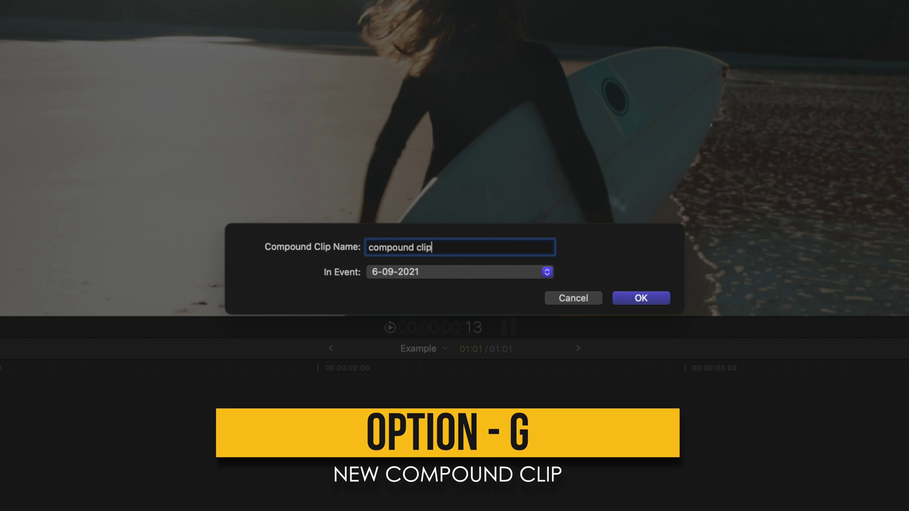
key("Return")
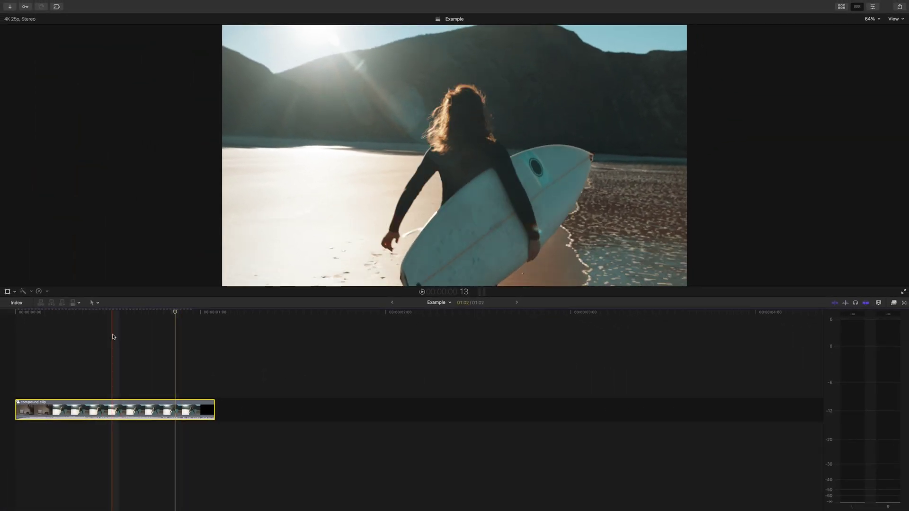
left_click(133, 325)
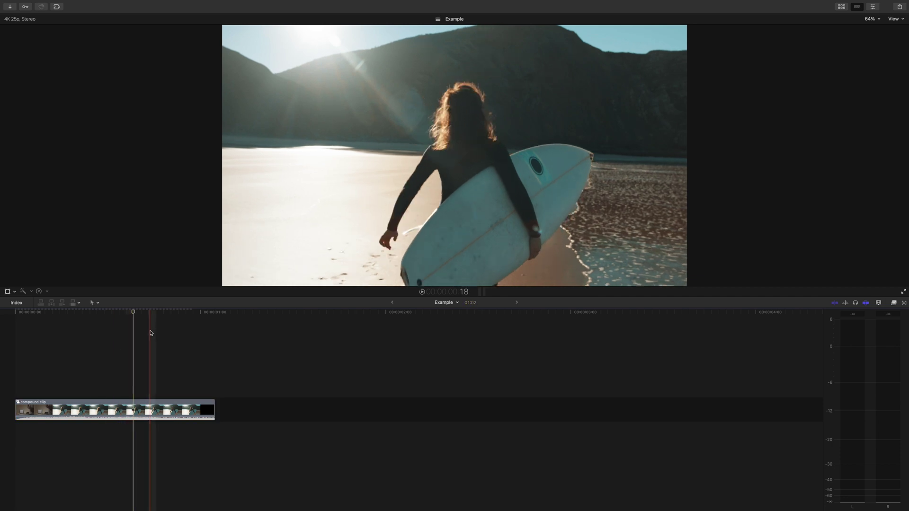
left_click(112, 480)
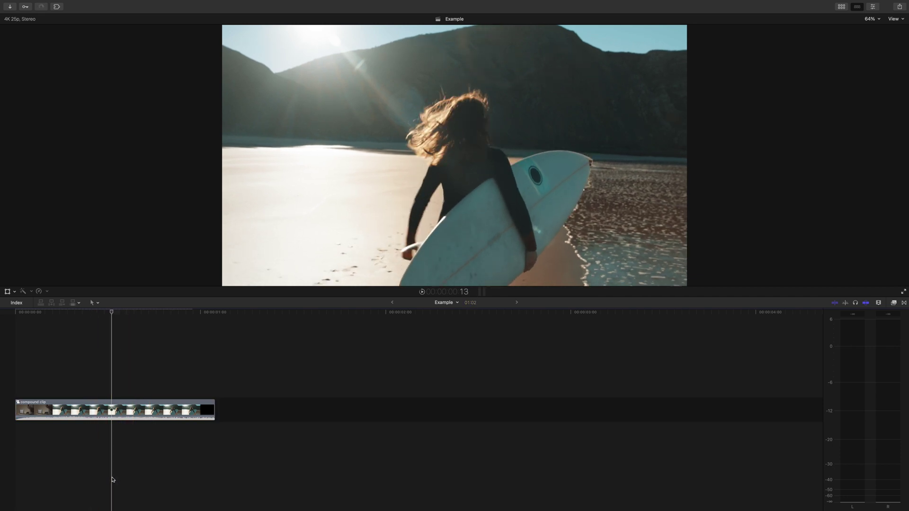
Undo and redo the compound clip, then try breaking it apart and undo that.
key("super+z")
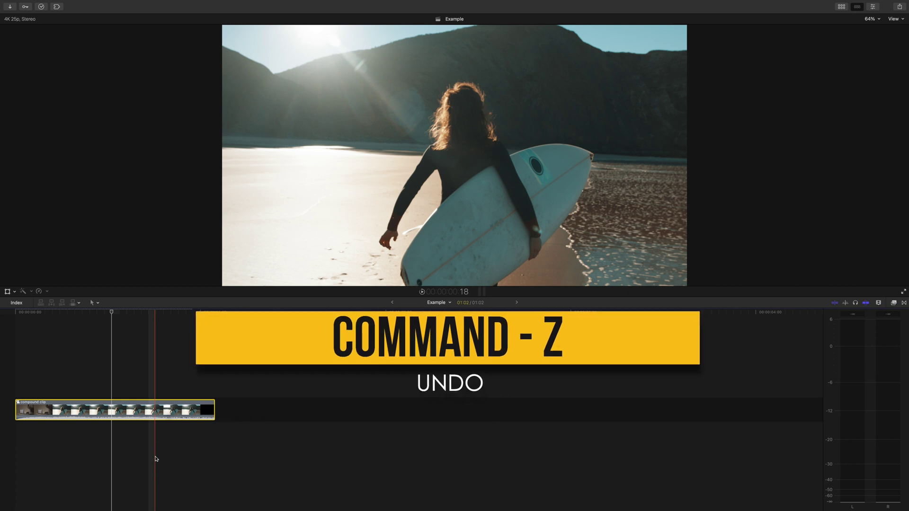
key("super+z")
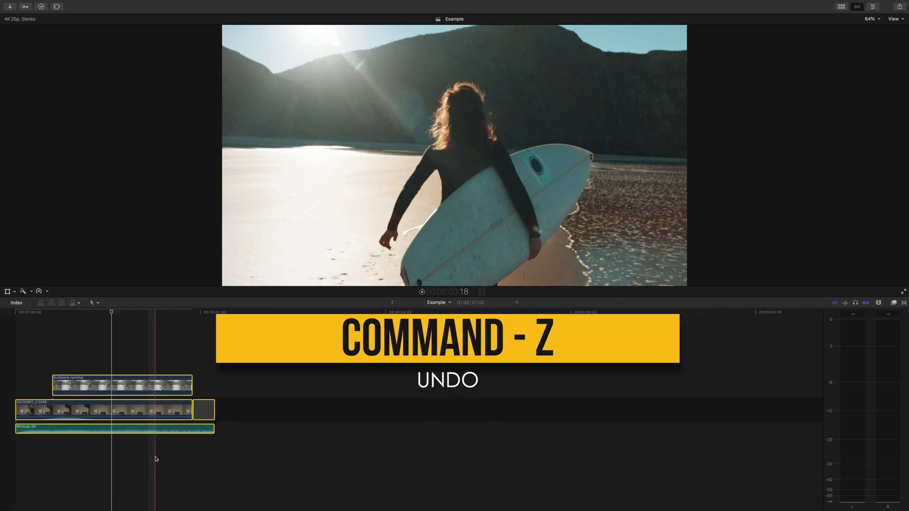
key("super+z")
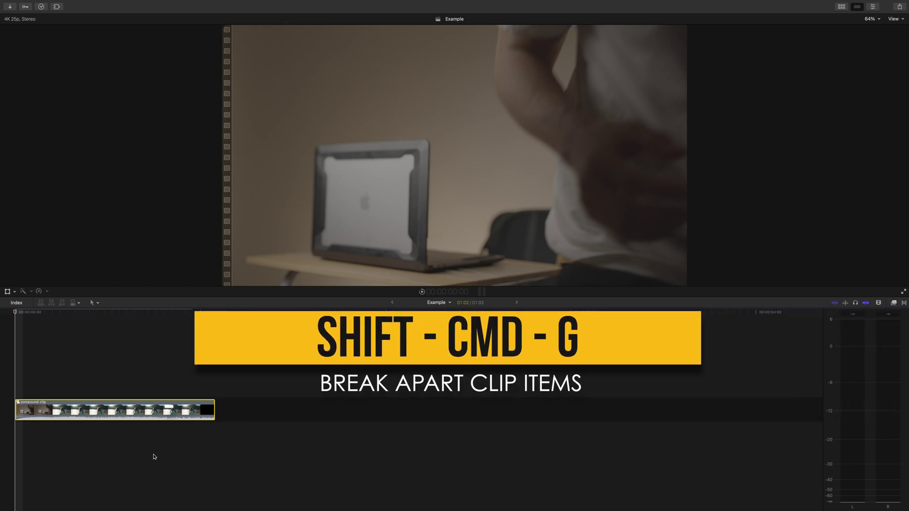
key("shift+super+g")
key("super+z")
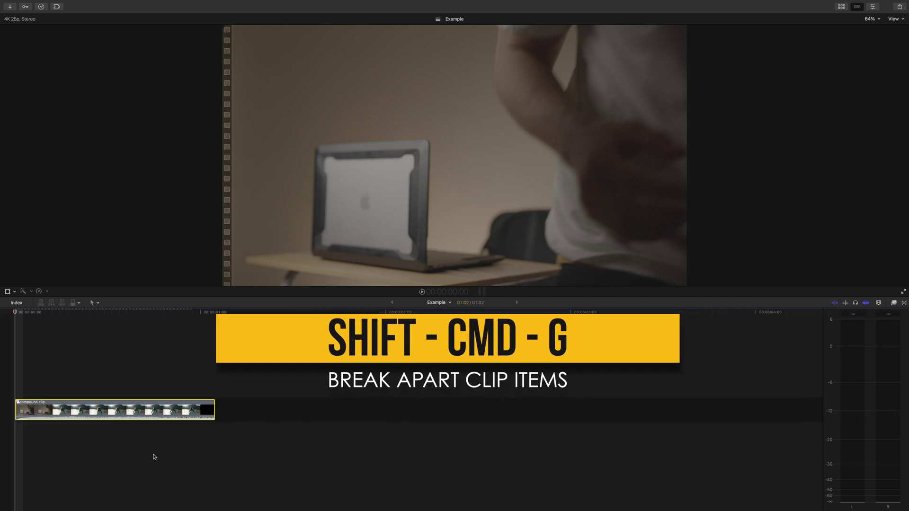
Break the compound clip apart into separate clips using the Clip menu.
left_click(140, 410)
left_click(126, 4)
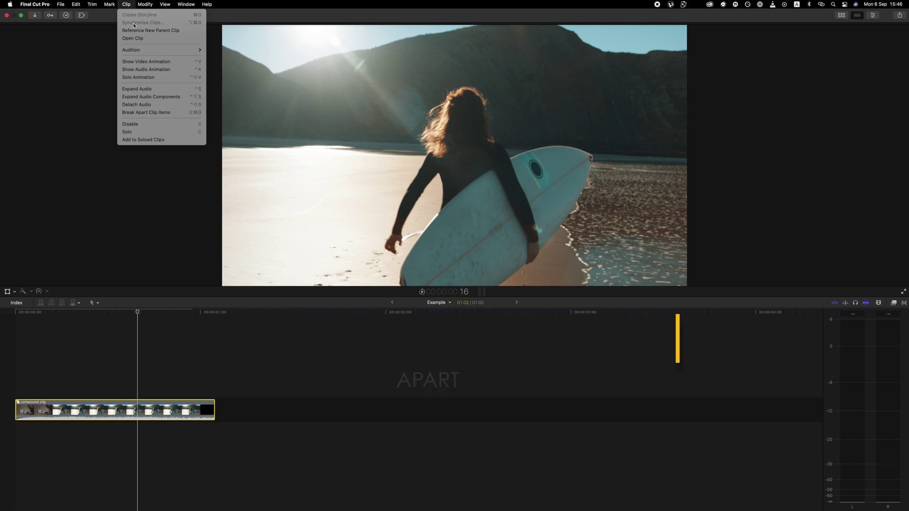
left_click(153, 112)
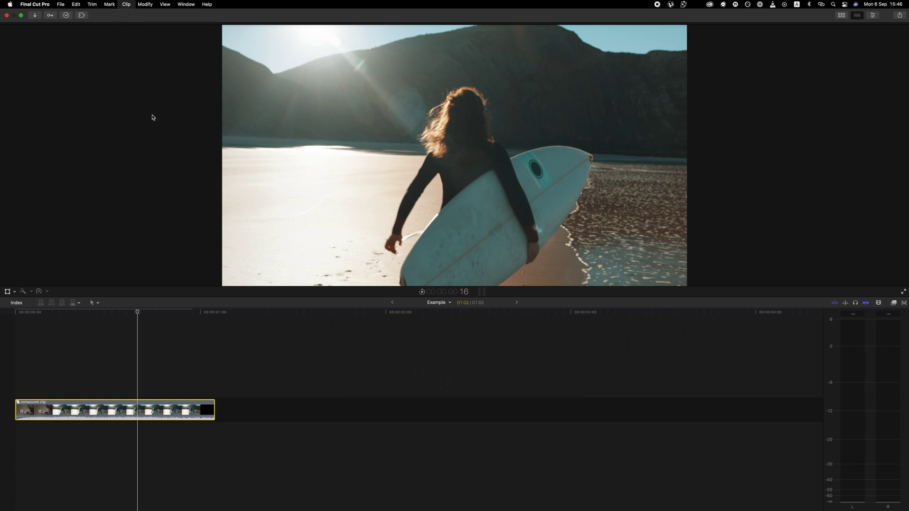